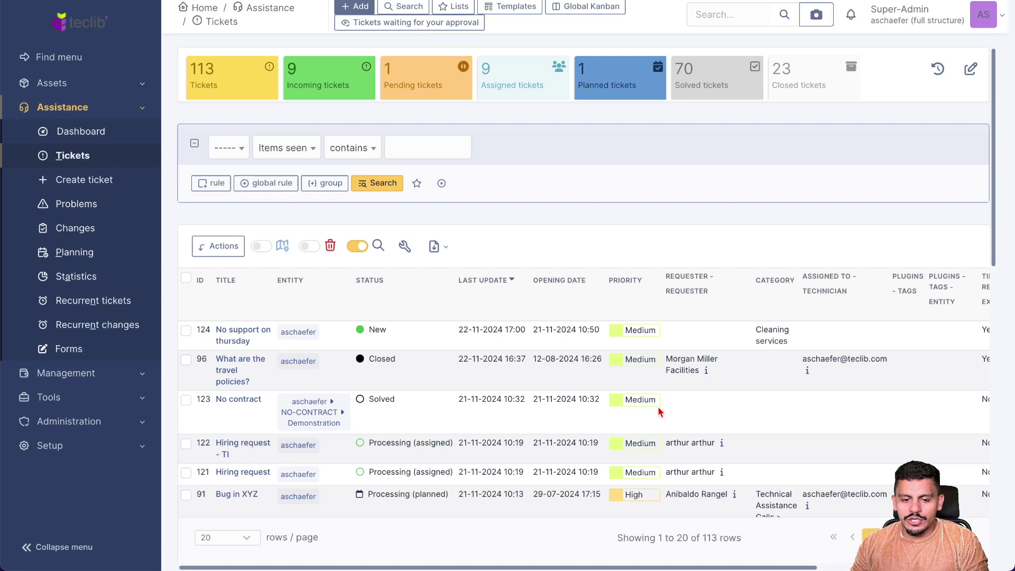
# Expand Assets in the sidebar and open the Computers list of 18 machines
pyautogui.scroll(-6, 776, 392)
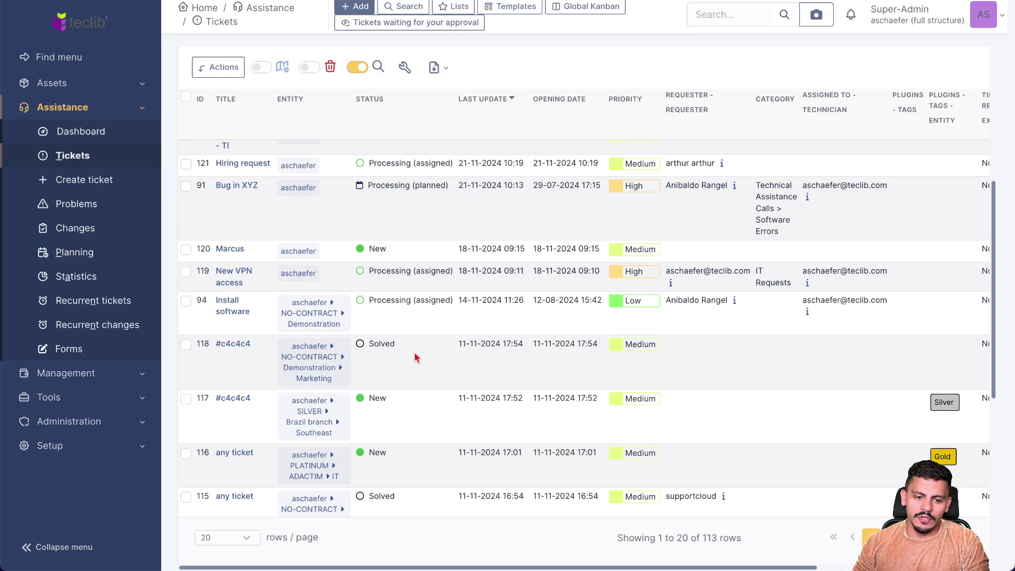
pyautogui.scroll(4, 415, 341)
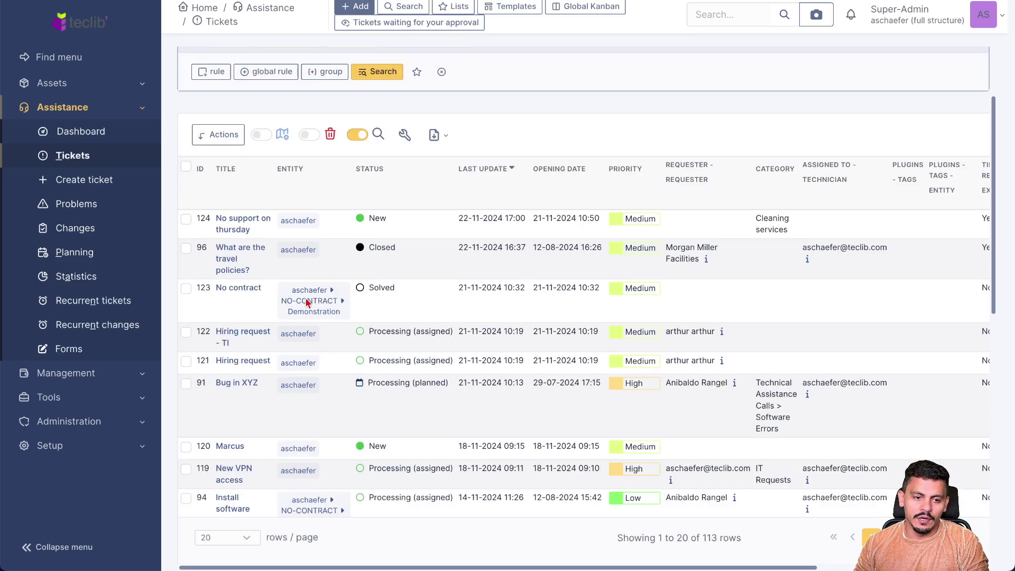
pyautogui.click(55, 84)
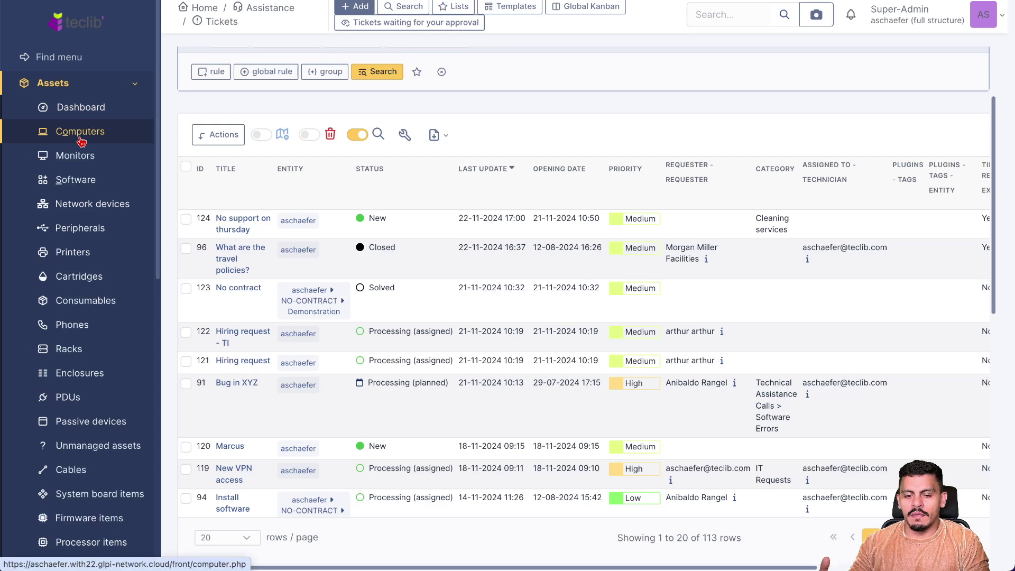
pyautogui.click(81, 141)
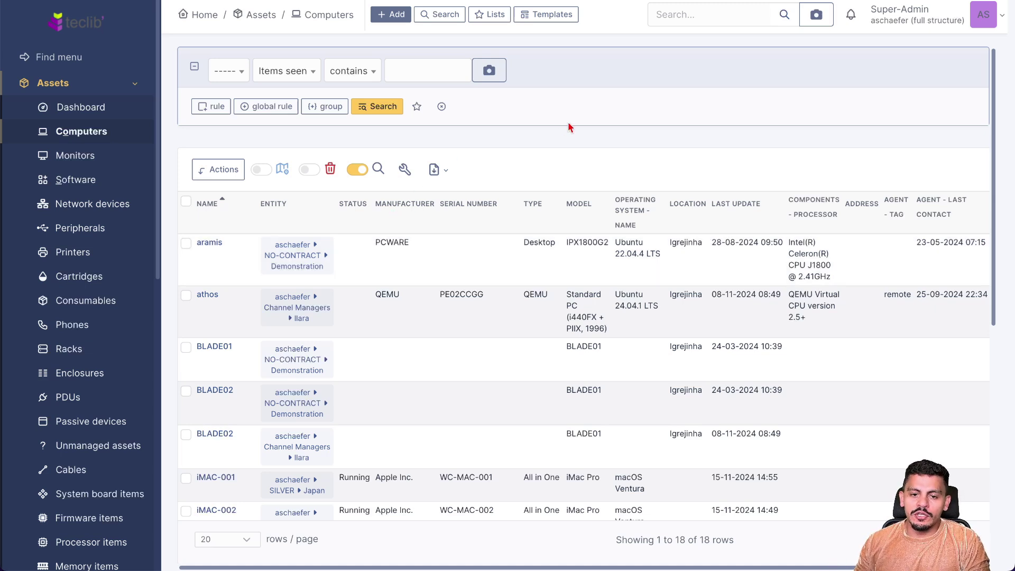
# Open the saved searches panel, browse the Others tab, then return to the Computer searches
pyautogui.click(490, 17)
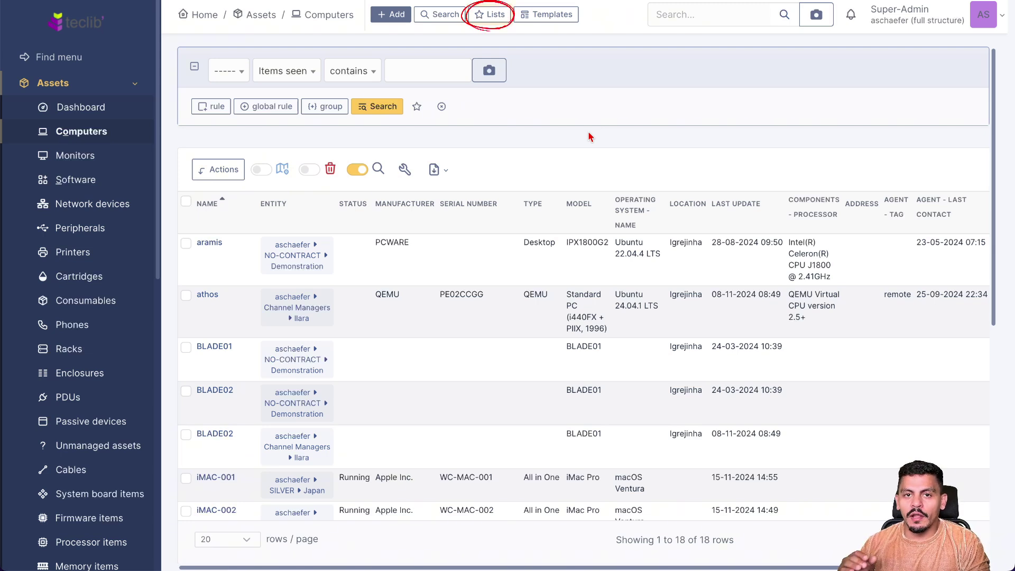
pyautogui.click(482, 16)
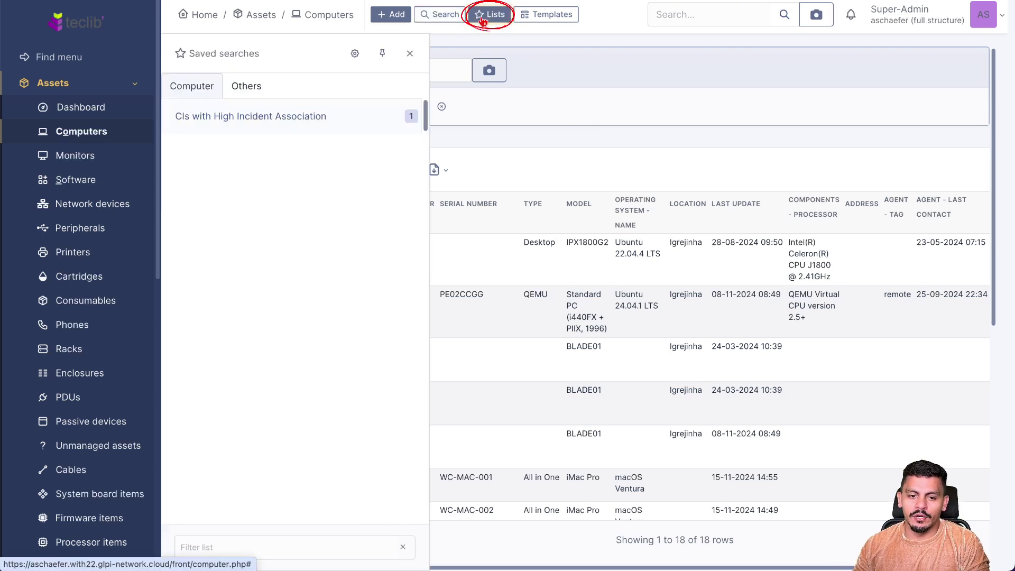
pyautogui.click(248, 91)
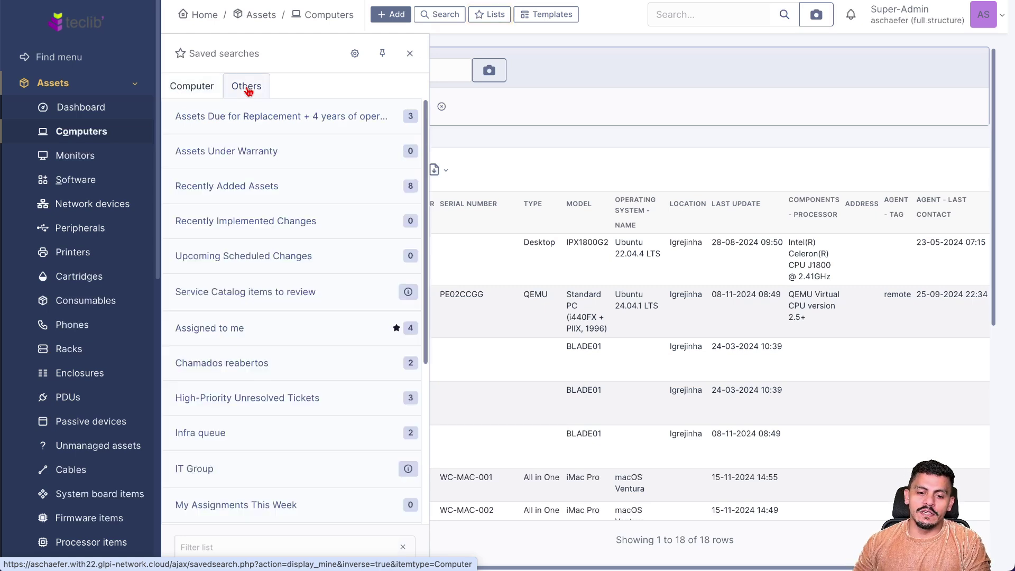
pyautogui.scroll(-4, 268, 226)
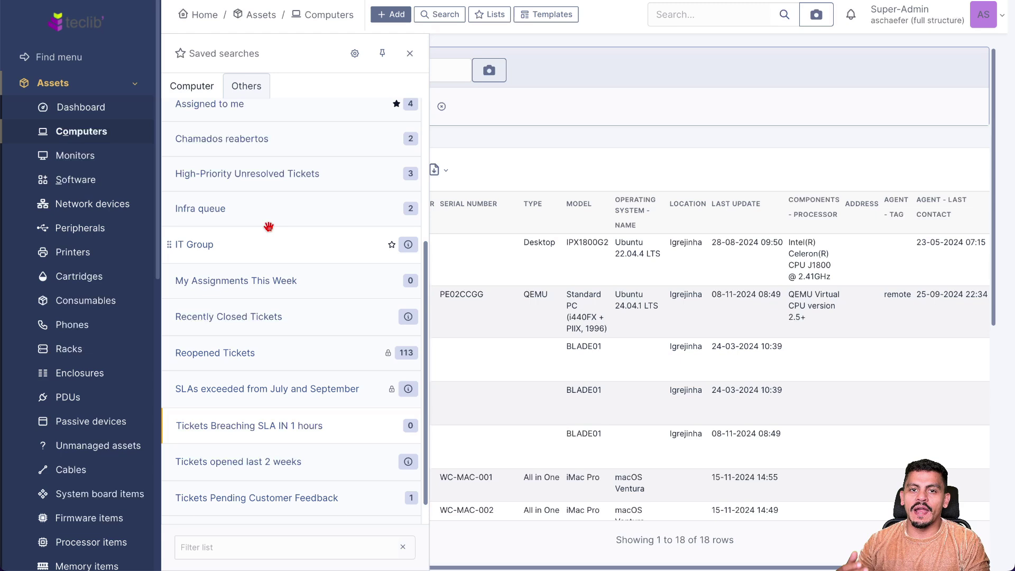
pyautogui.scroll(3, 268, 226)
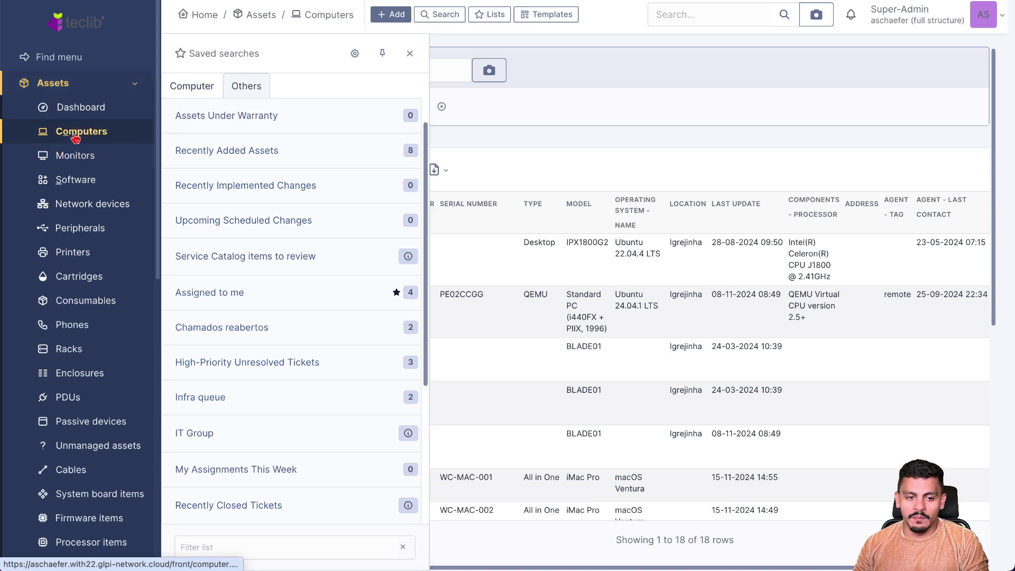
pyautogui.click(184, 85)
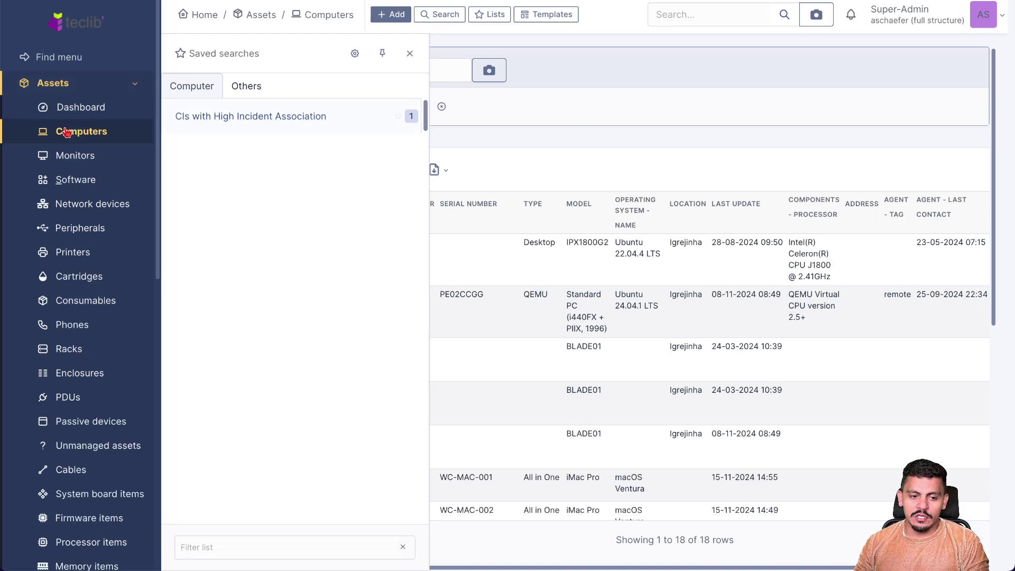
pyautogui.scroll(-3, 64, 174)
pyautogui.scroll(-5, 64, 174)
# Go to Assistance > Tickets and show the saved searches for other item types
pyautogui.click(79, 429)
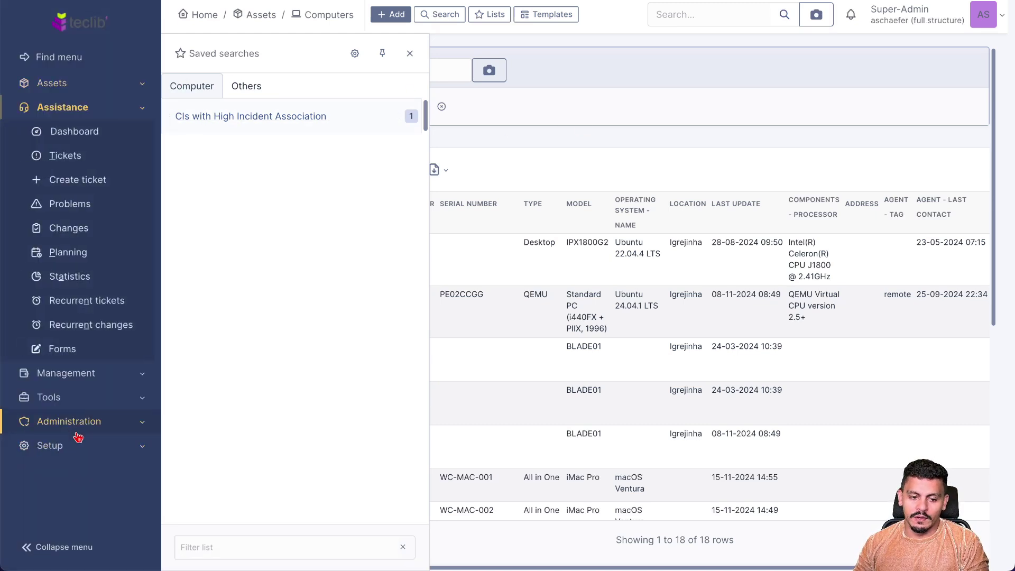
pyautogui.click(80, 157)
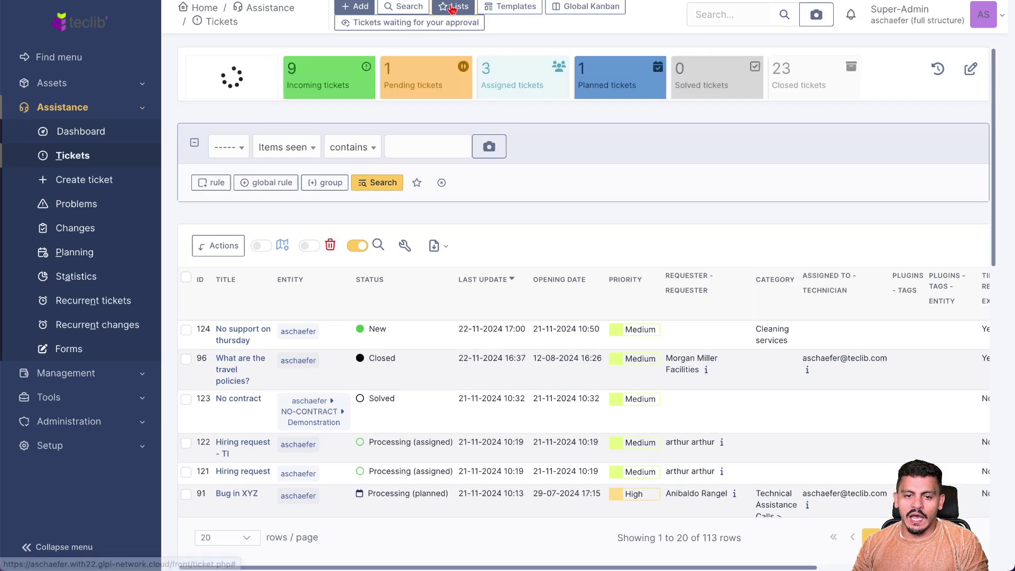
pyautogui.click(468, 7)
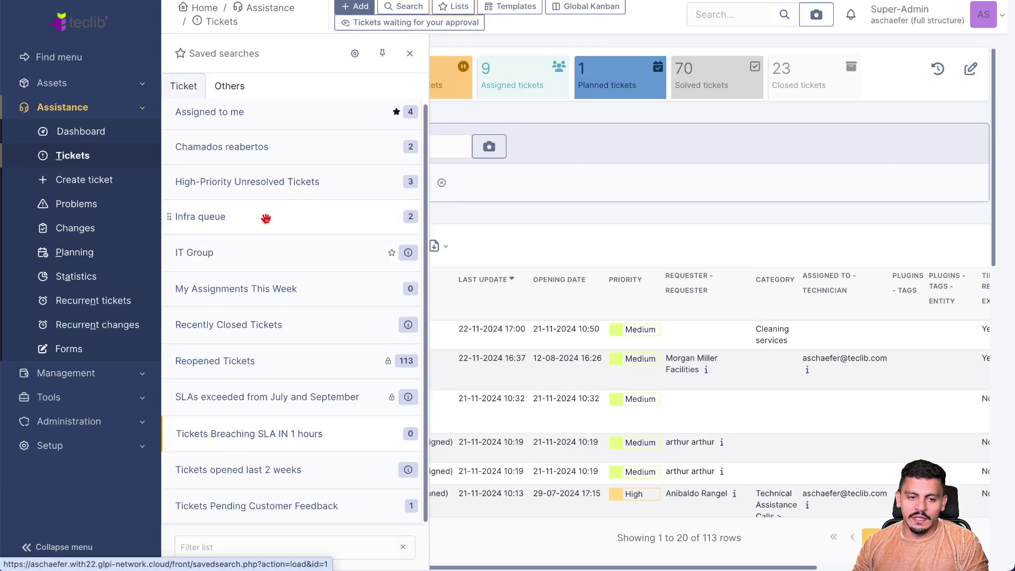
pyautogui.scroll(-1, 256, 200)
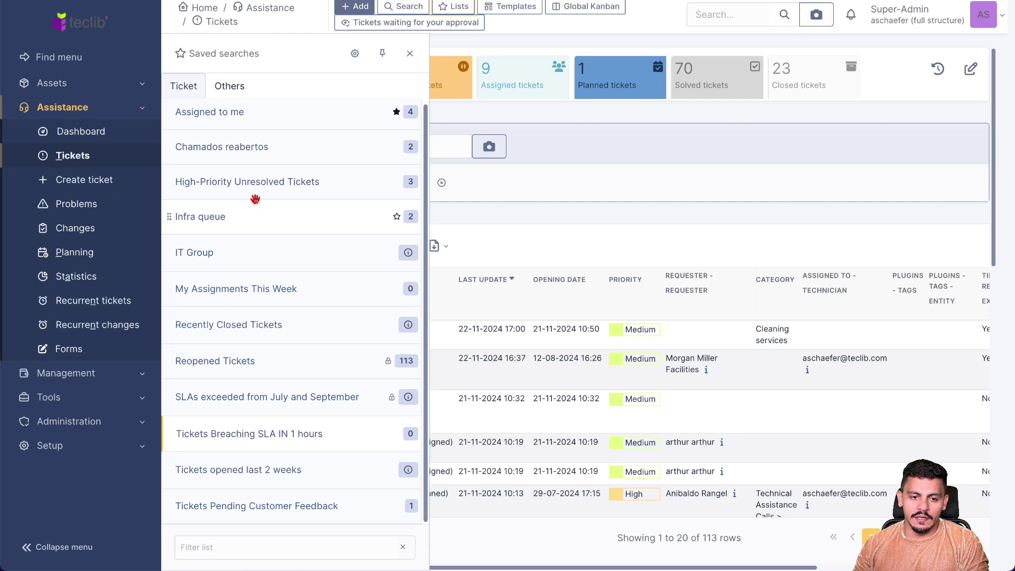
pyautogui.scroll(1, 255, 199)
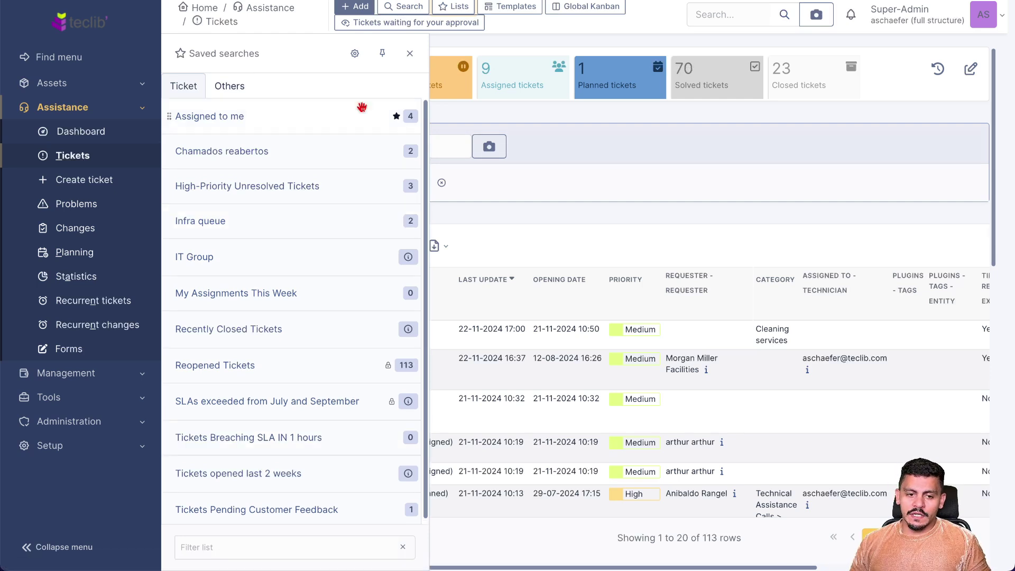
pyautogui.click(243, 102)
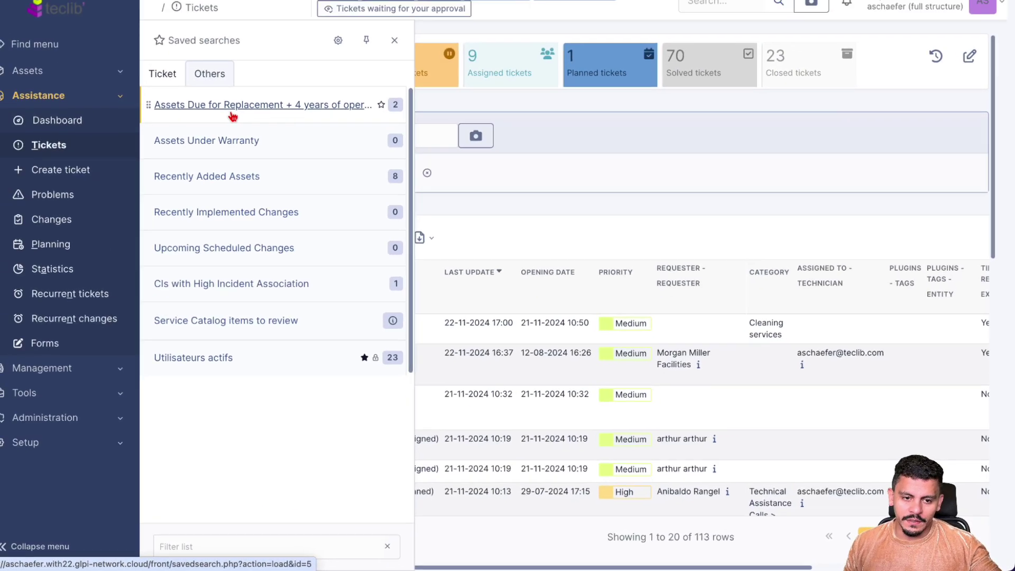
# Run Assets Due for Replacement with the startup-date cutoff changed to '- 4 years', then go back
pyautogui.click(232, 114)
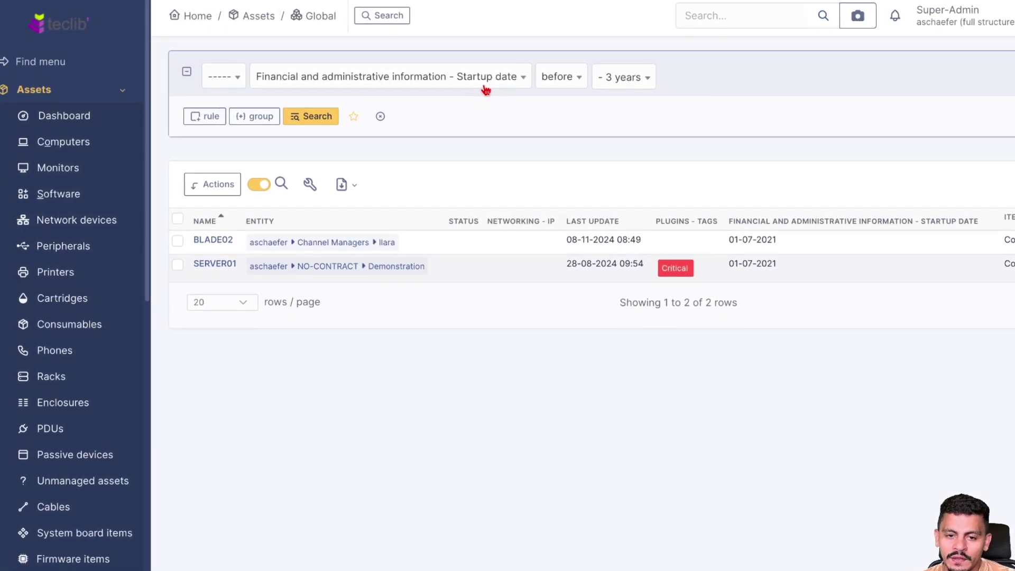
pyautogui.click(657, 90)
pyautogui.click(658, 197)
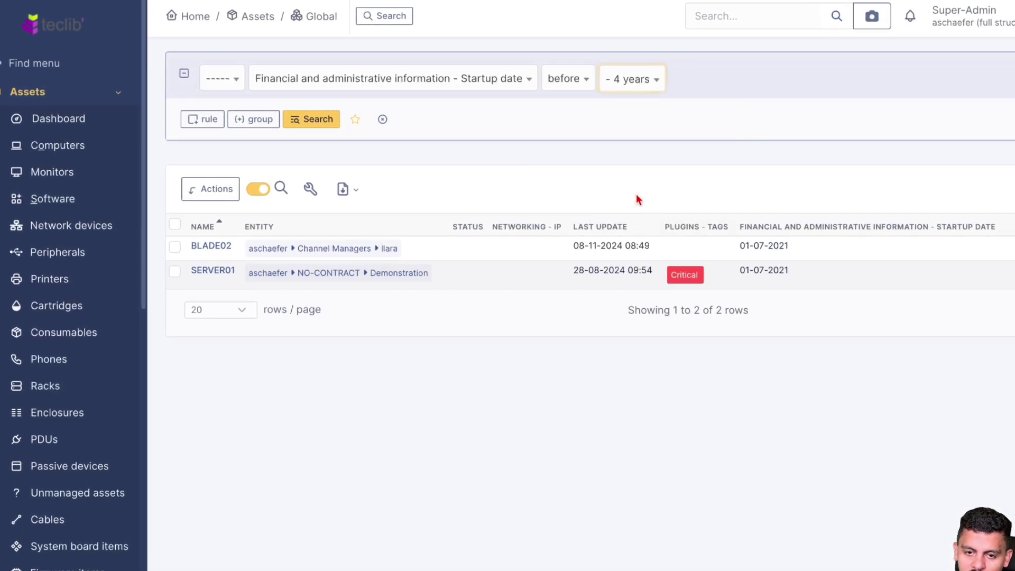
pyautogui.click(311, 121)
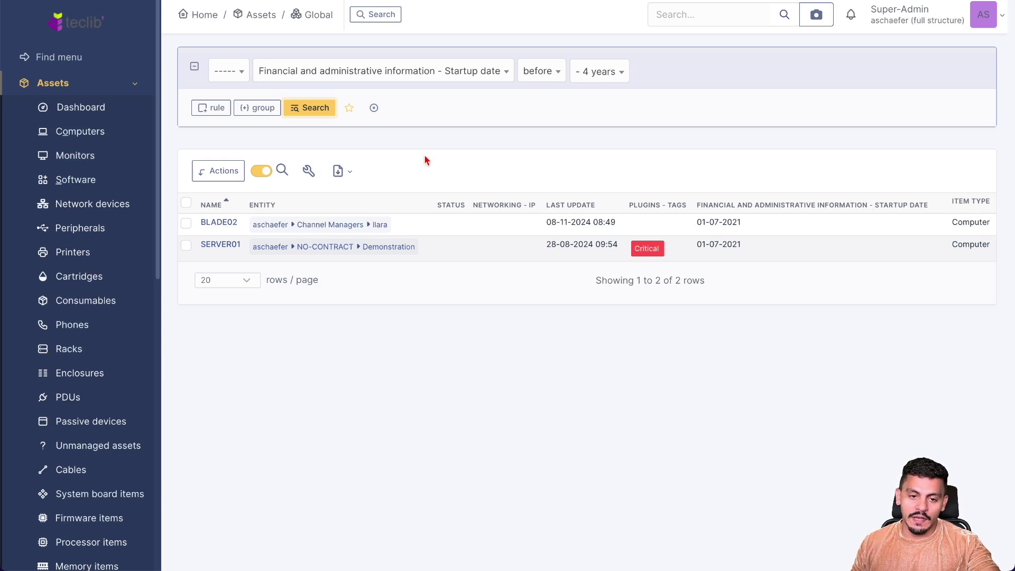
pyautogui.click(270, 18)
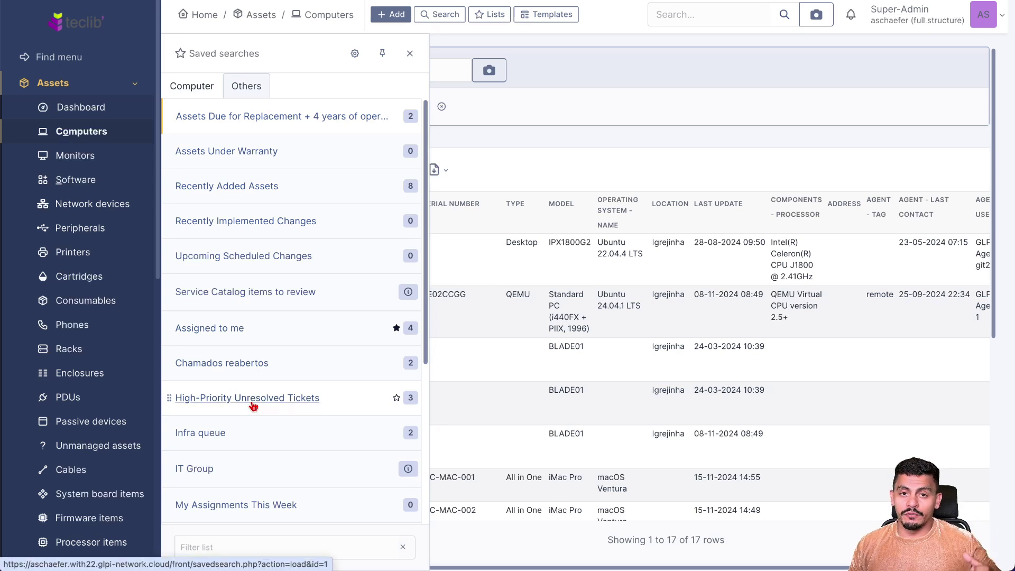
# Load the High-Priority Unresolved Tickets saved search, returning 3 tickets
pyautogui.click(253, 406)
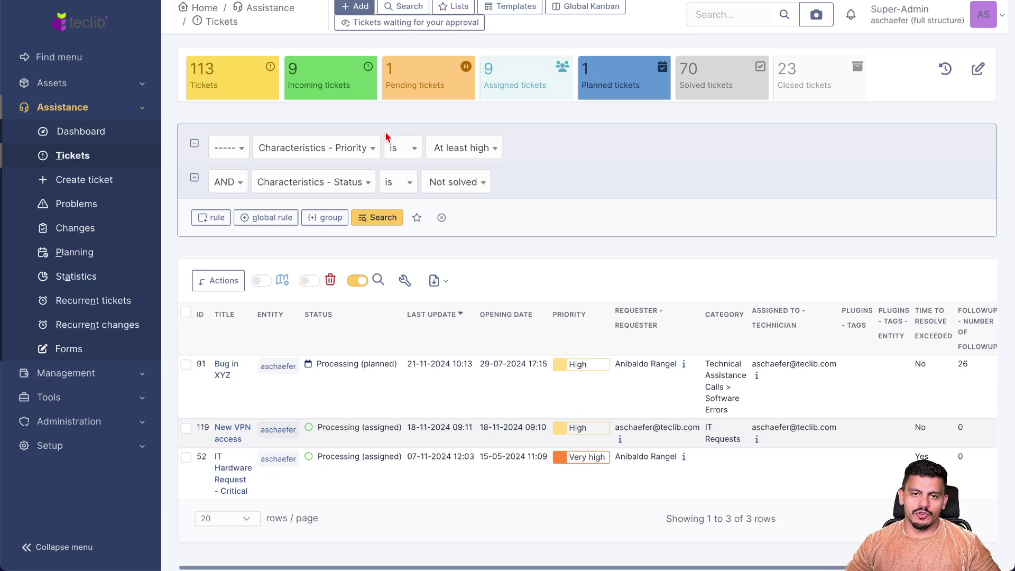
# Replace the status criterion with technician group TI > Infrastructure and run the search
pyautogui.click(195, 178)
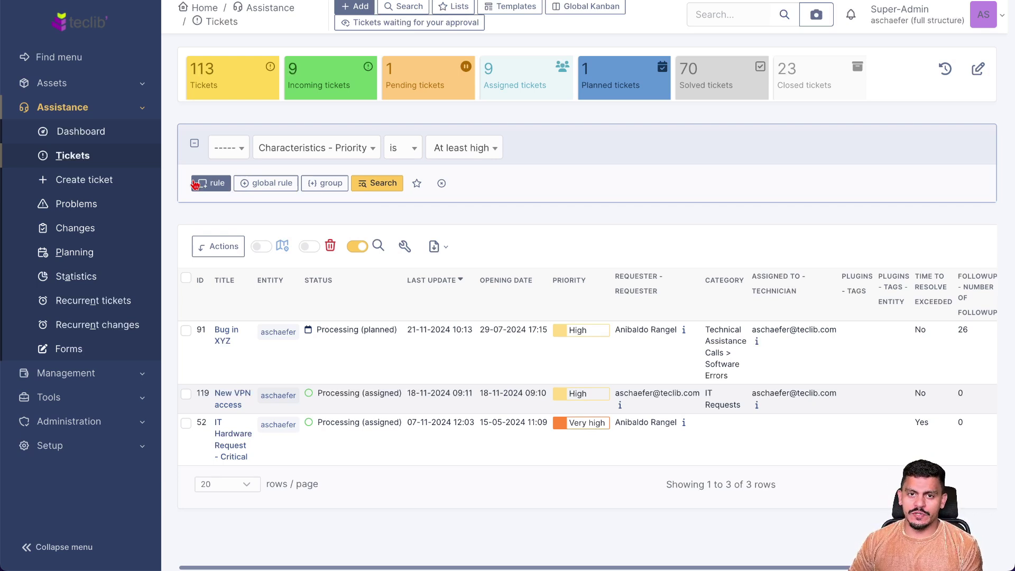
pyautogui.click(364, 154)
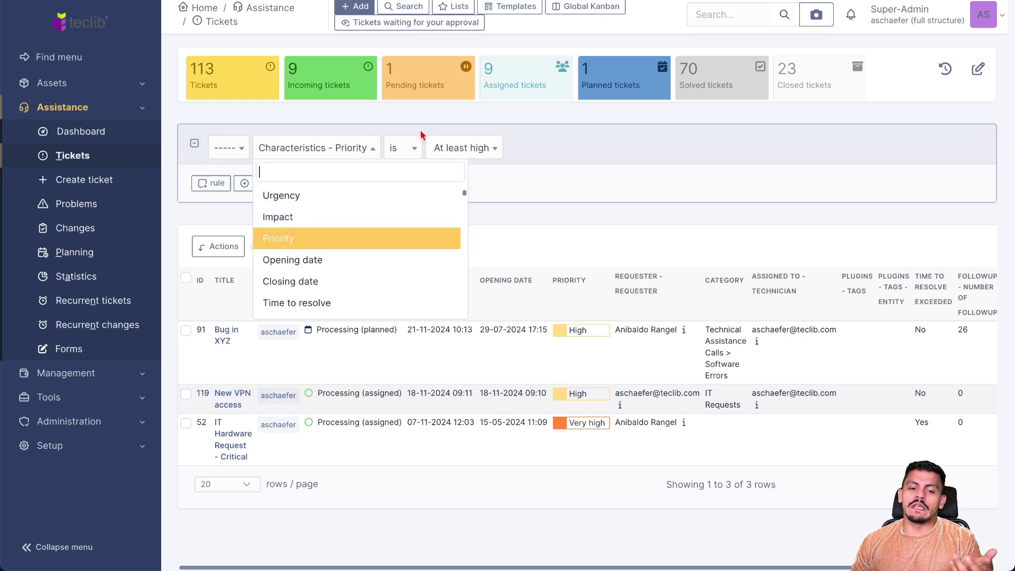
pyautogui.write('group')
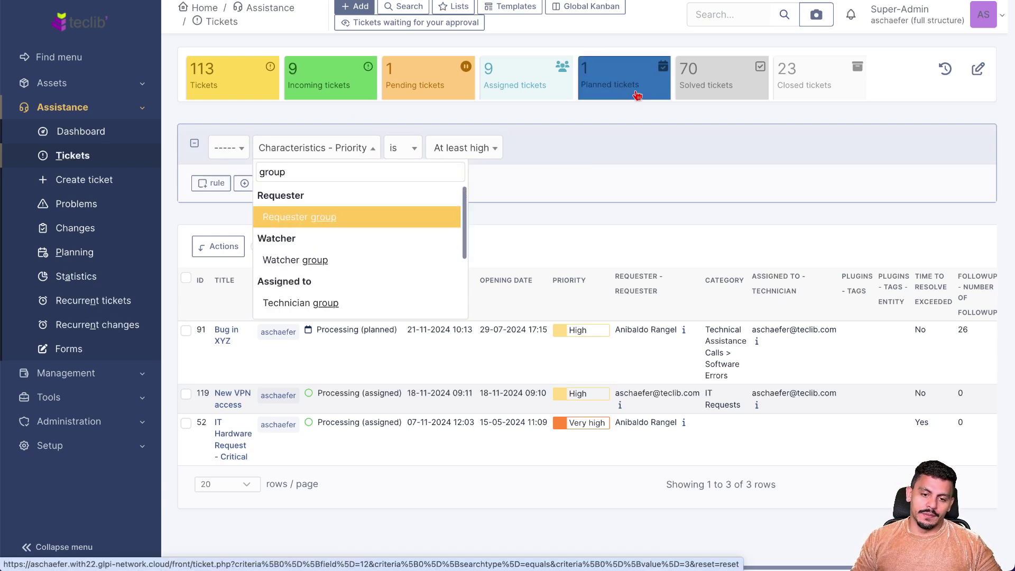
pyautogui.click(288, 303)
pyautogui.click(480, 151)
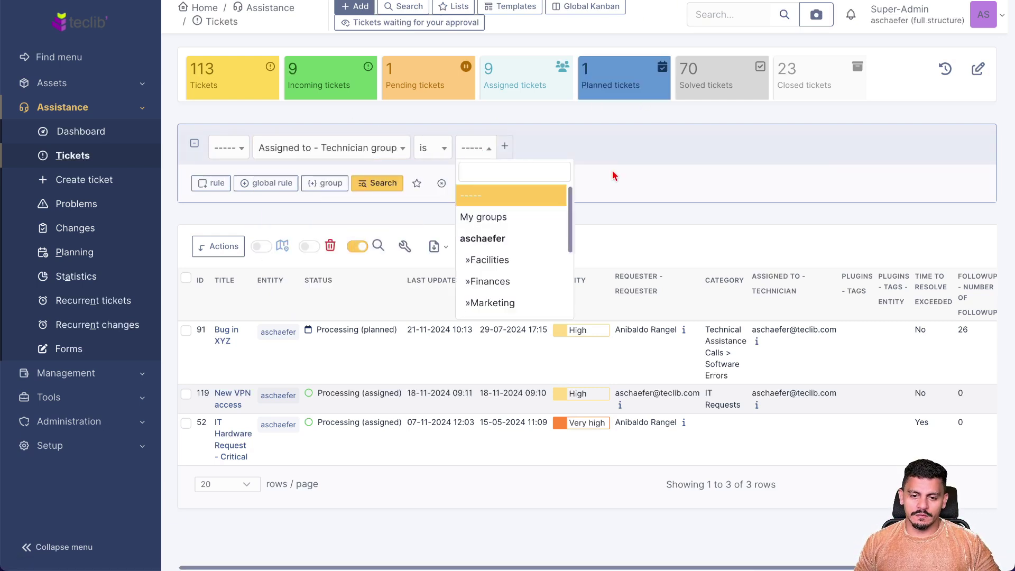
pyautogui.scroll(-2, 492, 264)
pyautogui.click(490, 290)
pyautogui.click(379, 185)
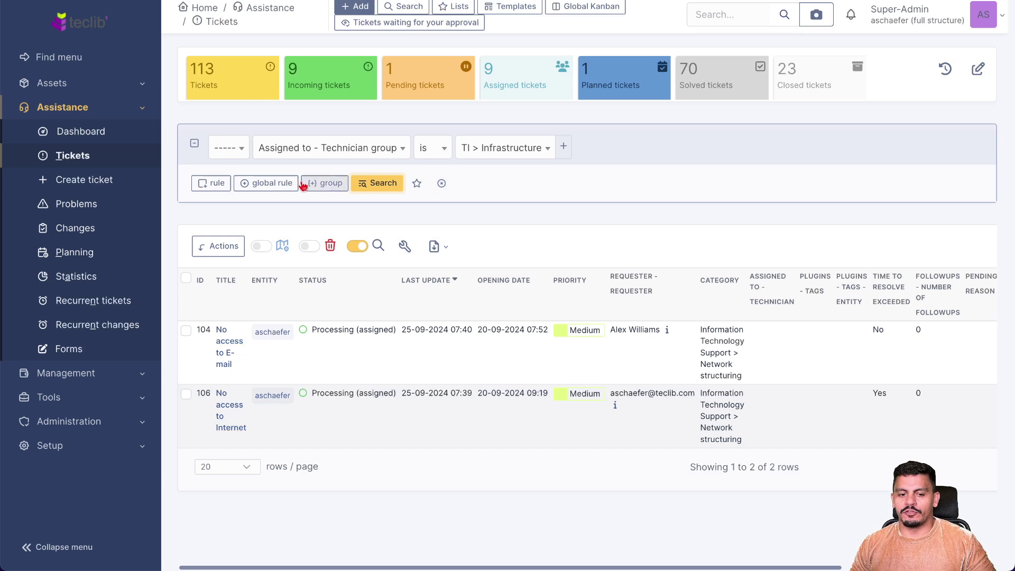
# Add a second criterion Status is Not solved and rerun, leaving 2 tickets
pyautogui.click(215, 184)
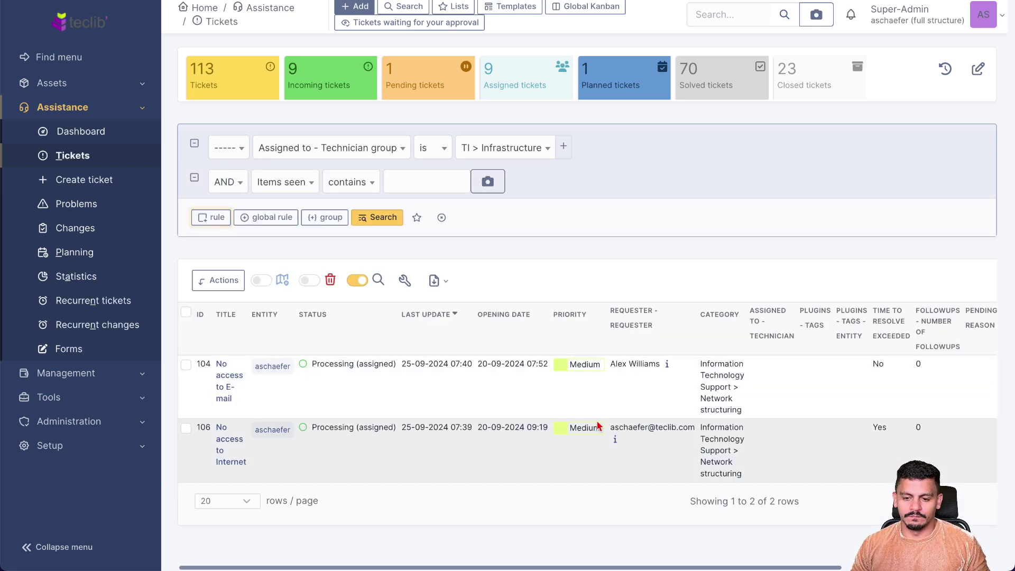
pyautogui.hscroll(4, 563, 403)
pyautogui.hscroll(-4, 563, 403)
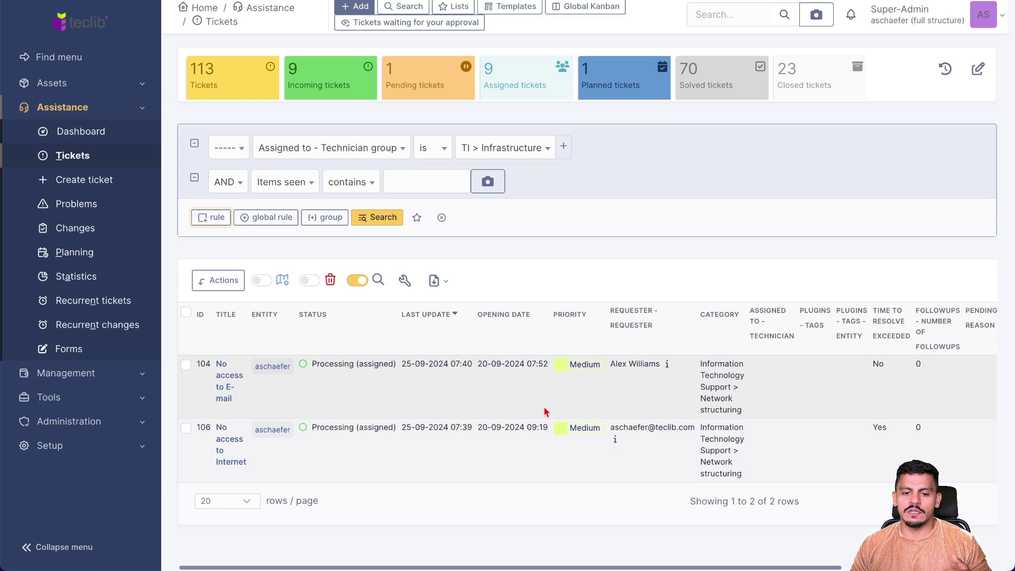
pyautogui.click(353, 181)
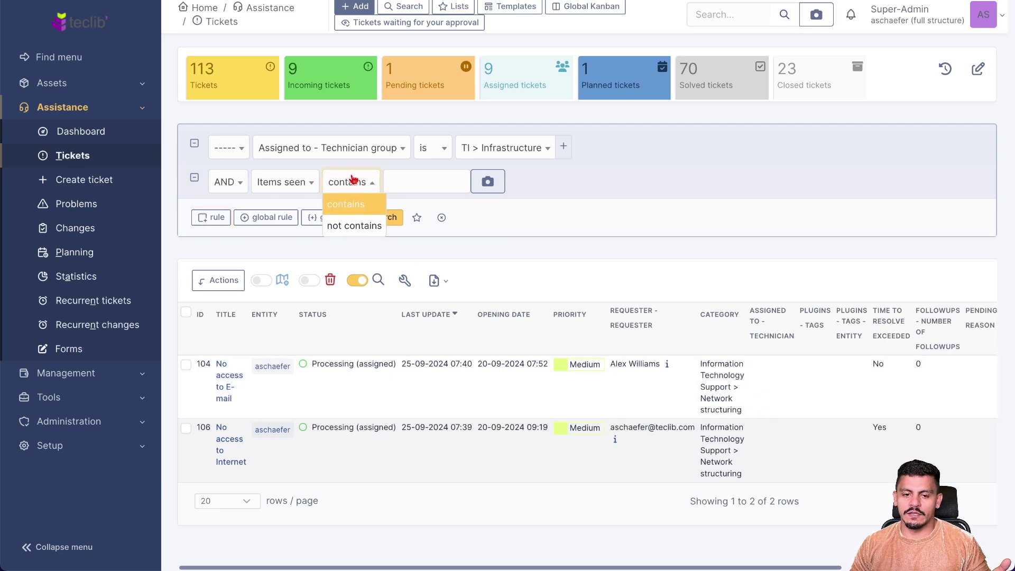
pyautogui.click(283, 183)
pyautogui.write('status')
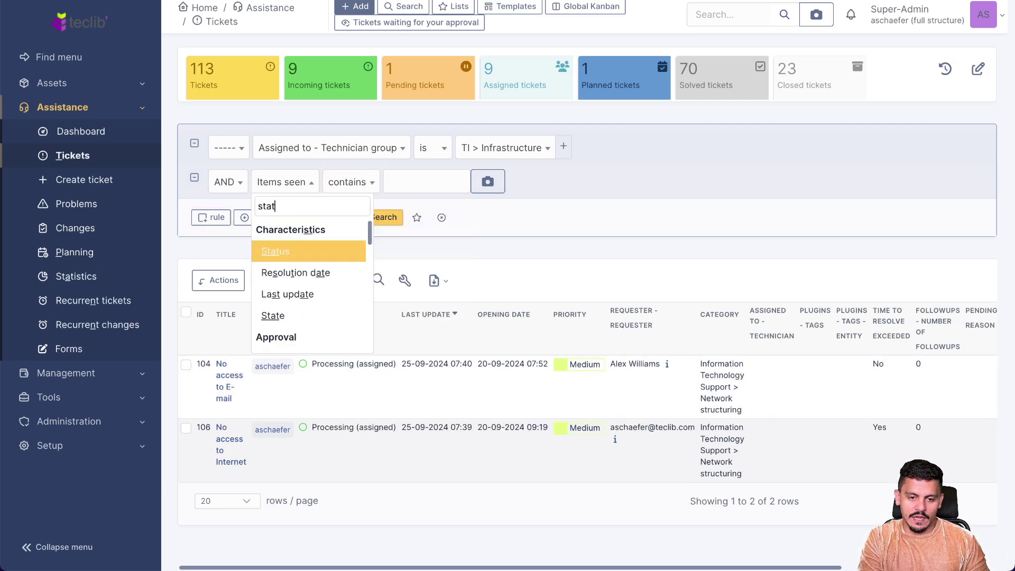
pyautogui.press('Return')
pyautogui.click(447, 182)
pyautogui.scroll(-2, 447, 332)
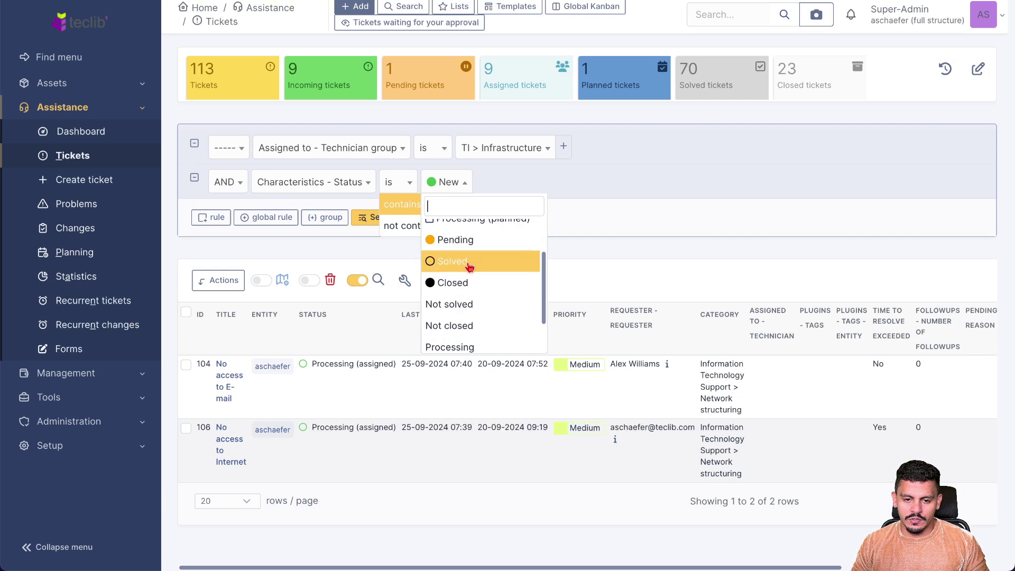
pyautogui.click(466, 305)
pyautogui.click(397, 220)
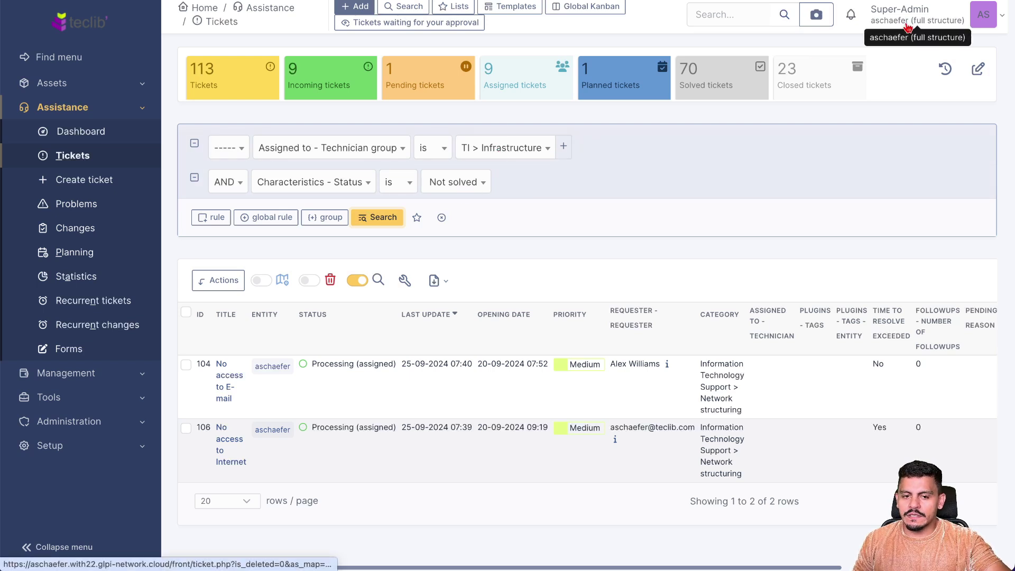
# Name the saved search 'Infrastructure Queue Not solved tickets' and set its visibility to Public
pyautogui.click(417, 217)
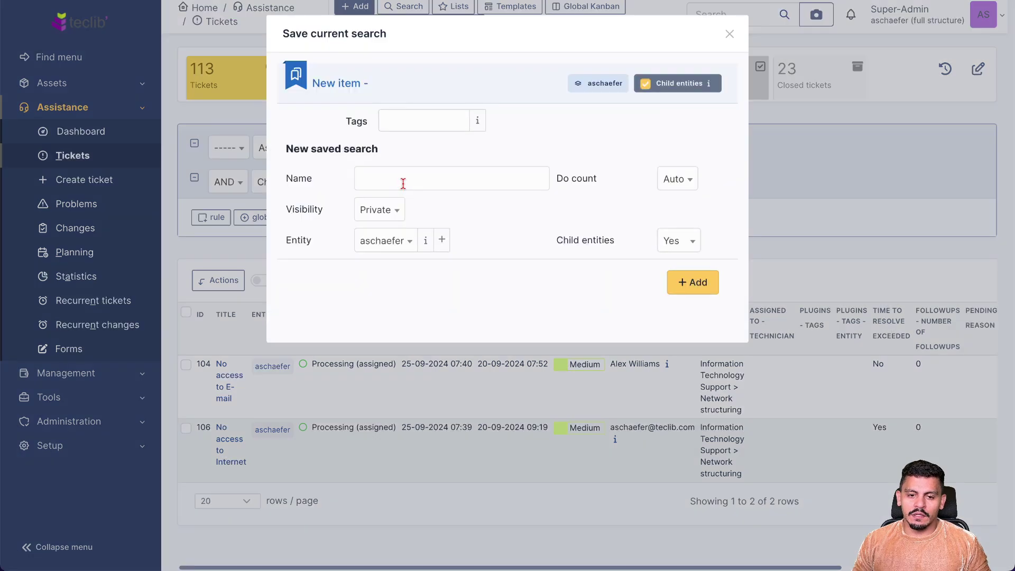
pyautogui.click(403, 181)
pyautogui.write('Infrastruct')
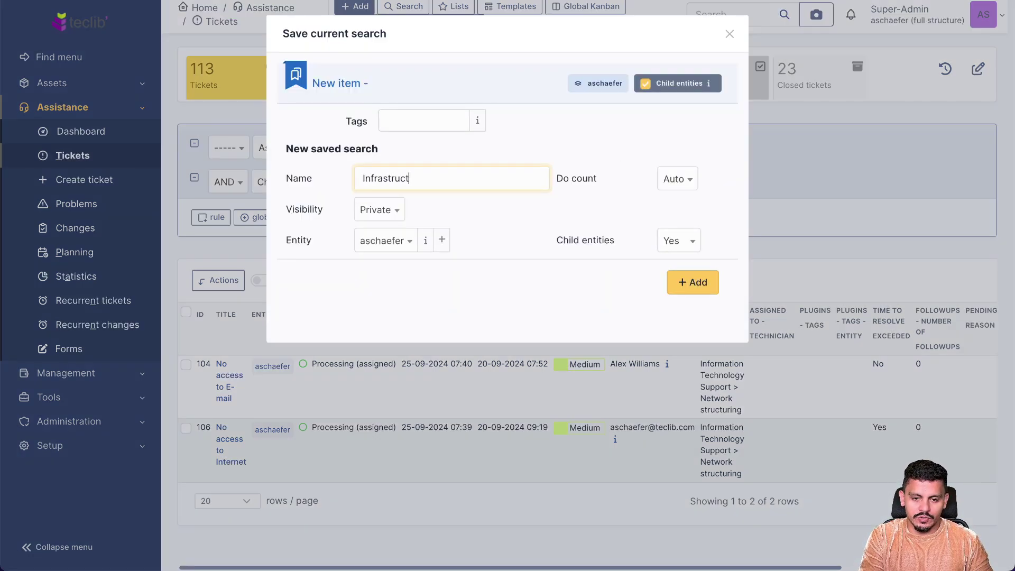
pyautogui.write('ure Queue')
pyautogui.click(379, 210)
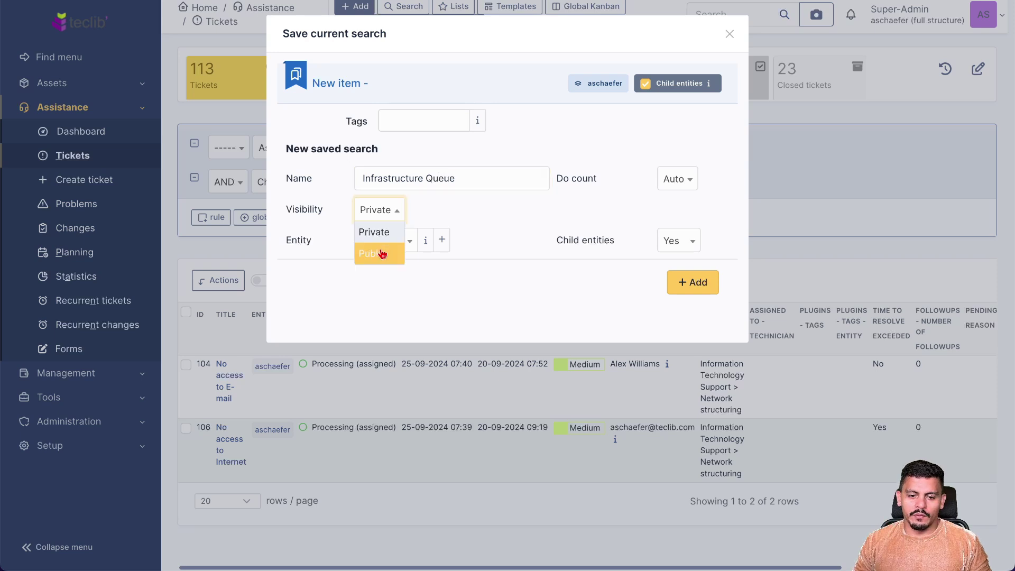
pyautogui.click(383, 257)
pyautogui.click(470, 184)
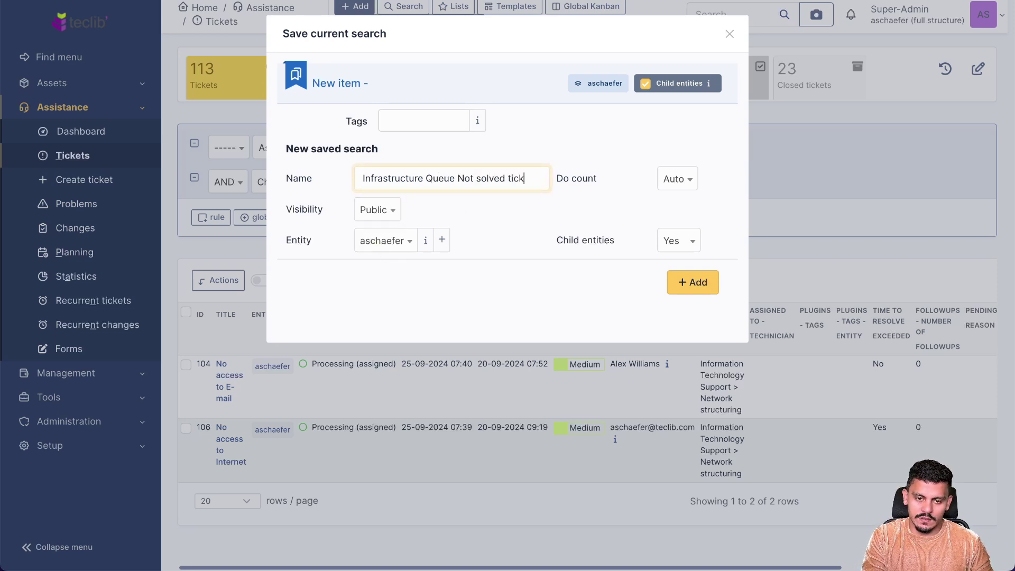
pyautogui.click(392, 210)
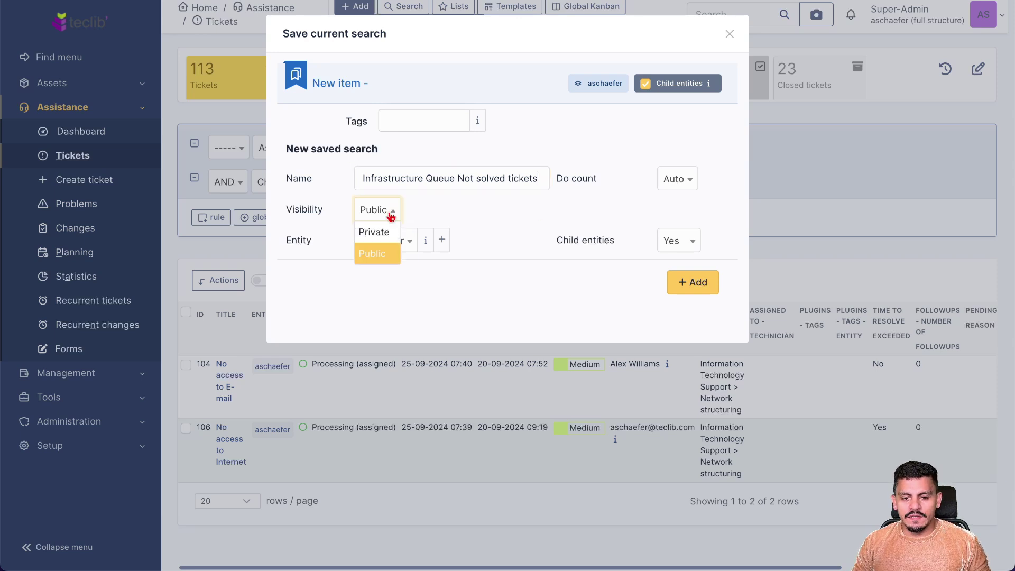
pyautogui.click(364, 255)
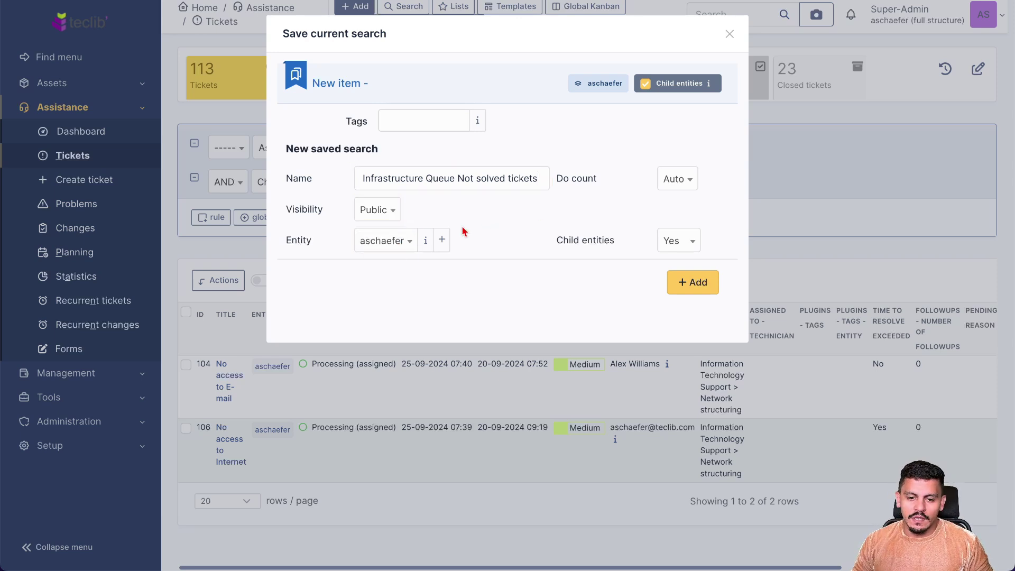
# Keep the original entity with child entities included and leave Do count on Auto
pyautogui.click(380, 242)
pyautogui.click(476, 207)
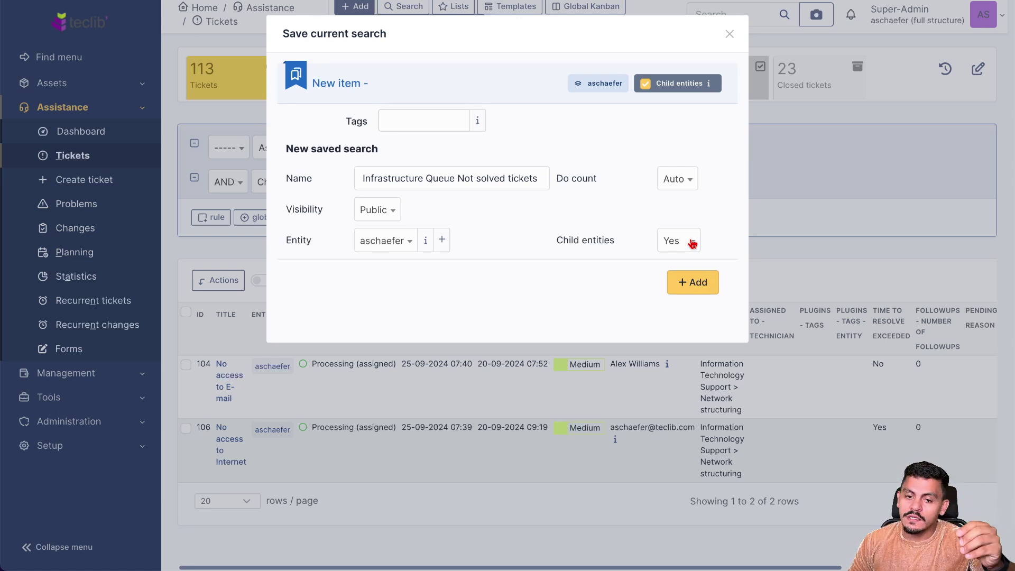
pyautogui.click(381, 248)
pyautogui.scroll(-1, 432, 333)
pyautogui.click(430, 331)
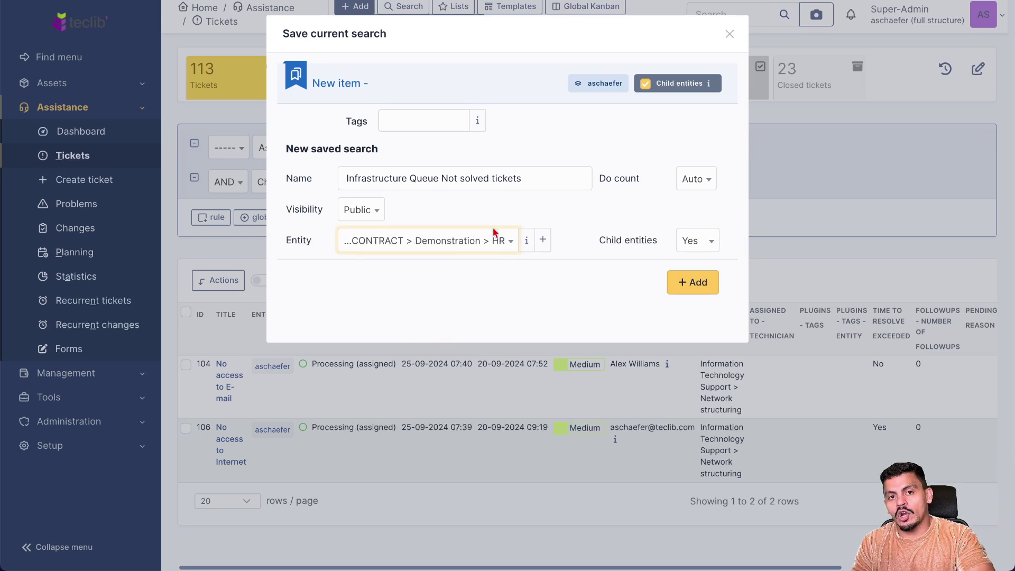
pyautogui.click(423, 243)
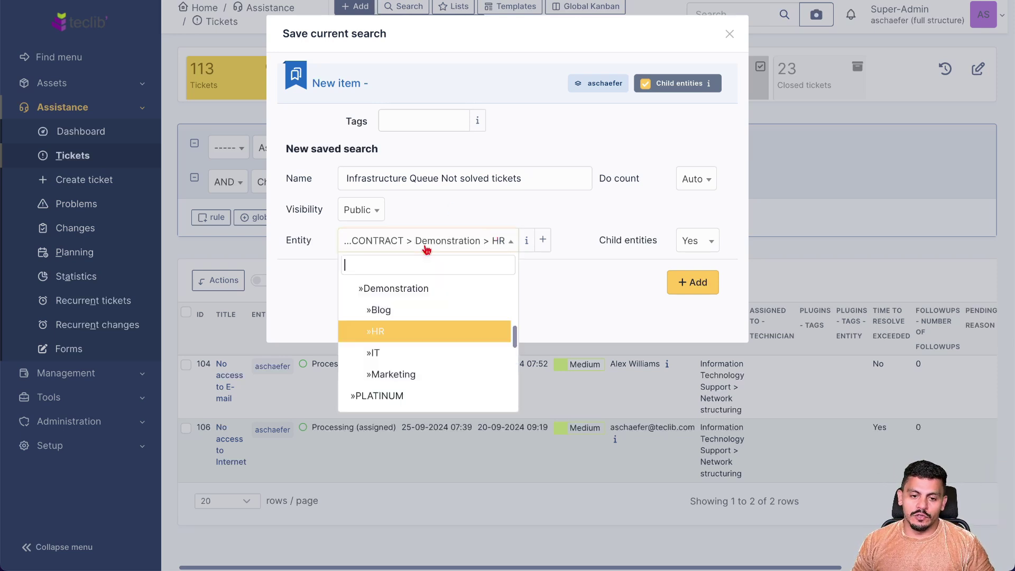
pyautogui.click(385, 316)
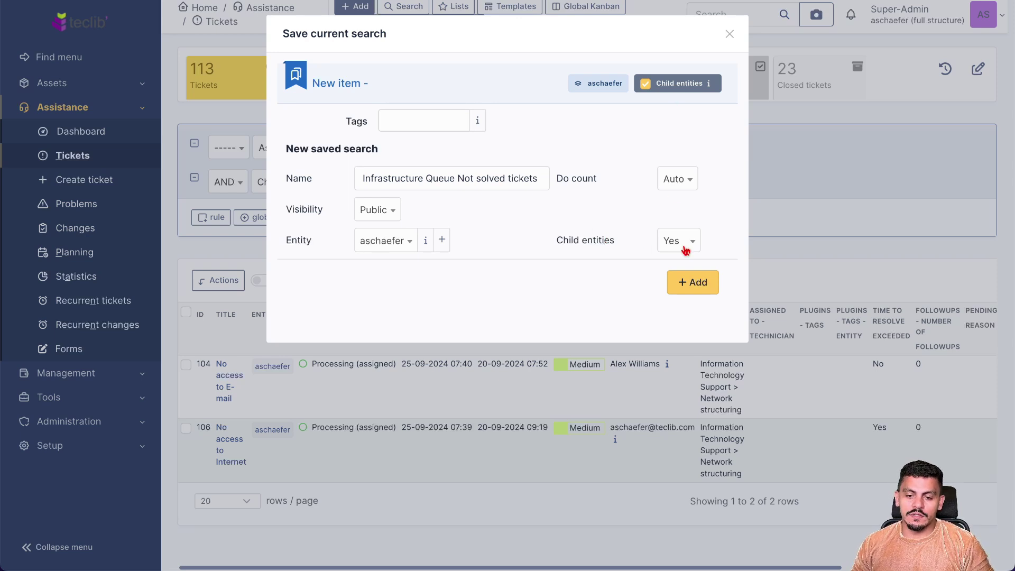
pyautogui.click(687, 183)
pyautogui.click(654, 157)
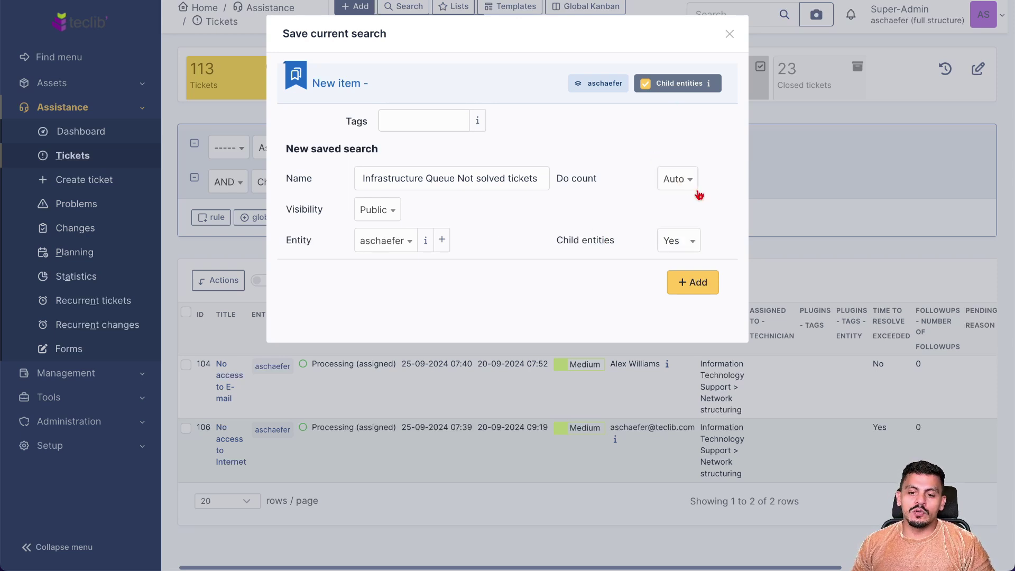
pyautogui.moveTo(557, 179); pyautogui.dragTo(598, 179)
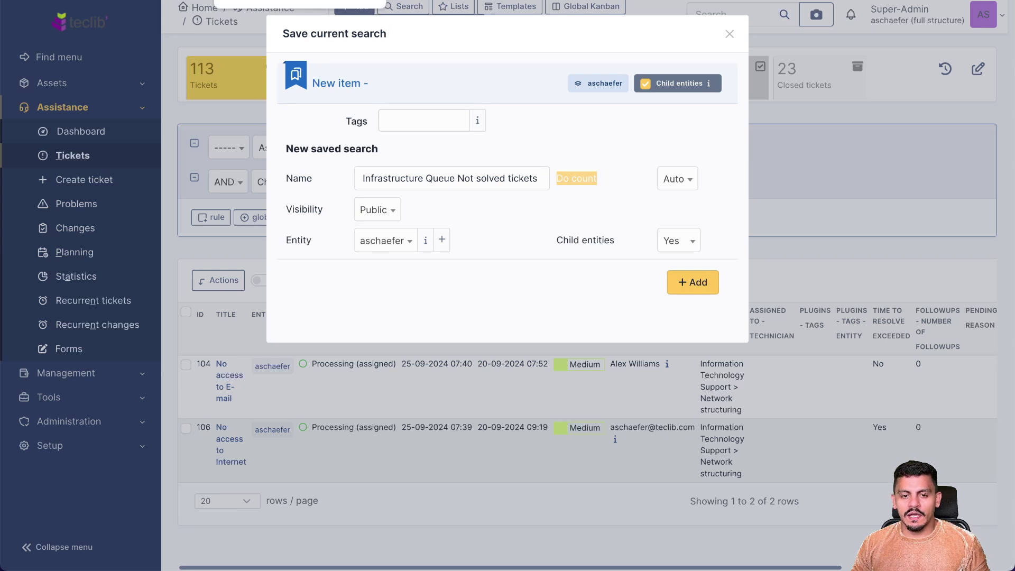
# Save the new public search, then load the Assigned to me list of 4 tickets
pyautogui.click(693, 282)
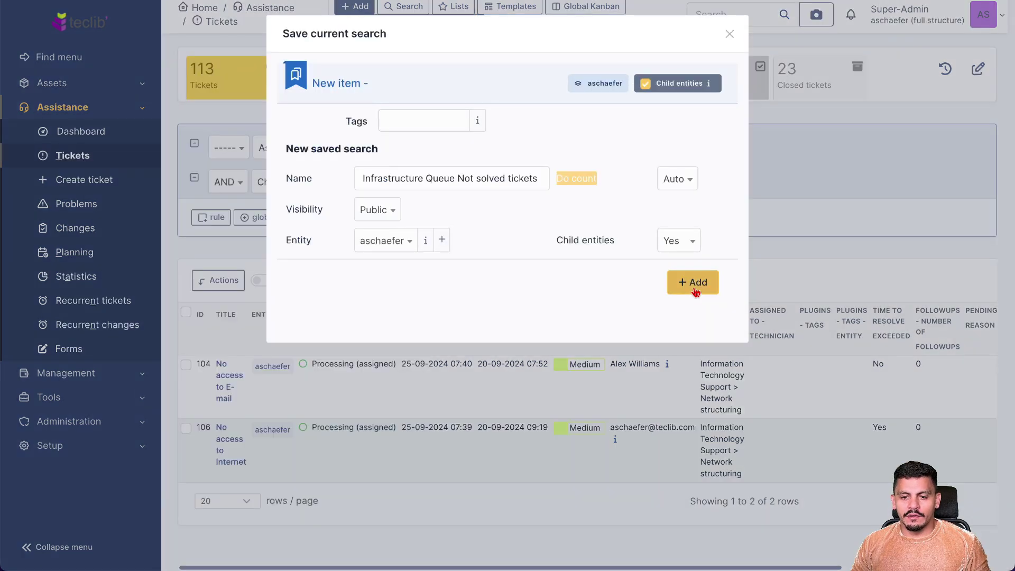
pyautogui.click(693, 283)
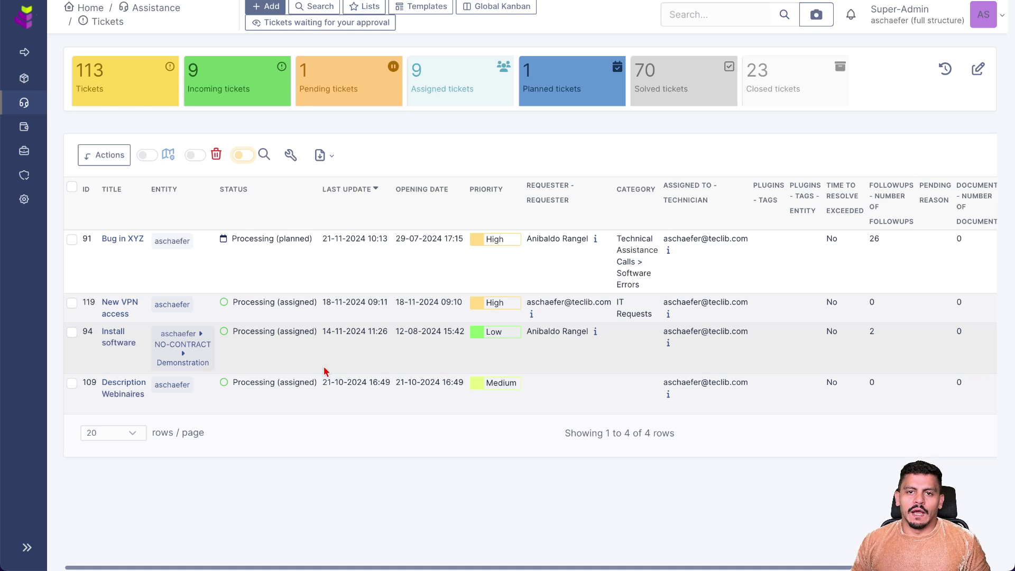
# Load the Reopened Tickets and Tickets Pending Customer Feedback saved searches from Lists
pyautogui.click(365, 6)
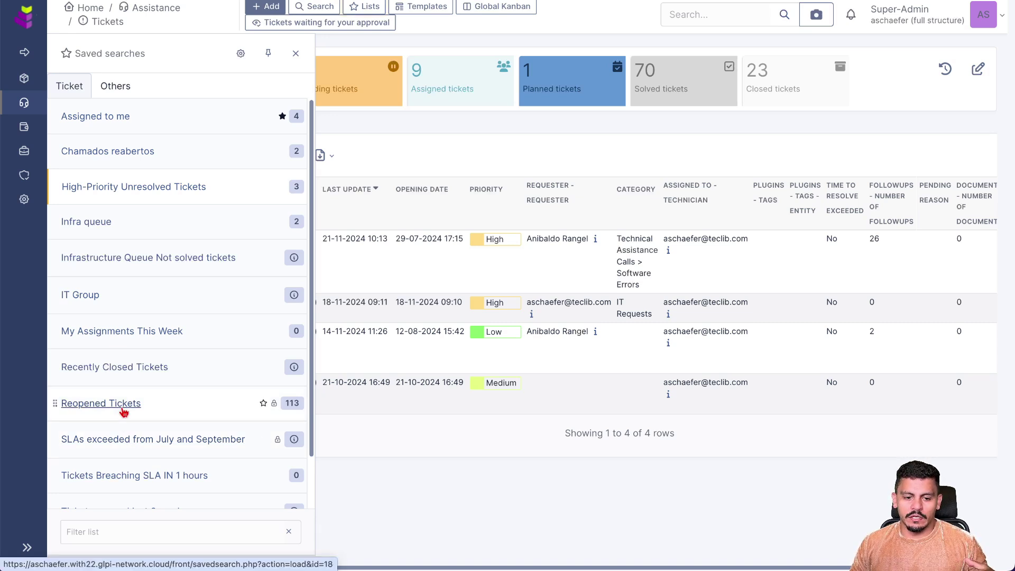
pyautogui.click(122, 409)
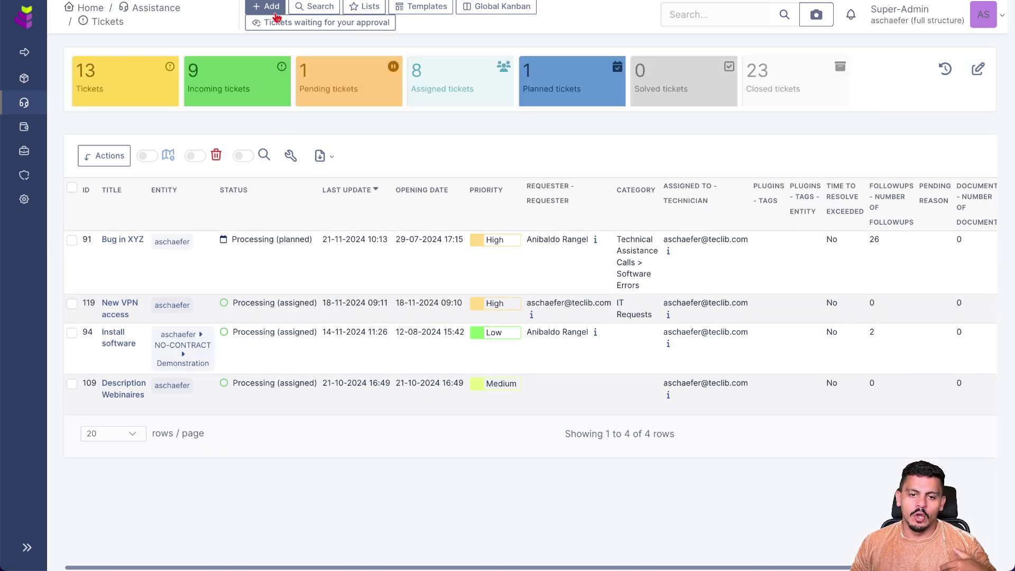
pyautogui.click(365, 7)
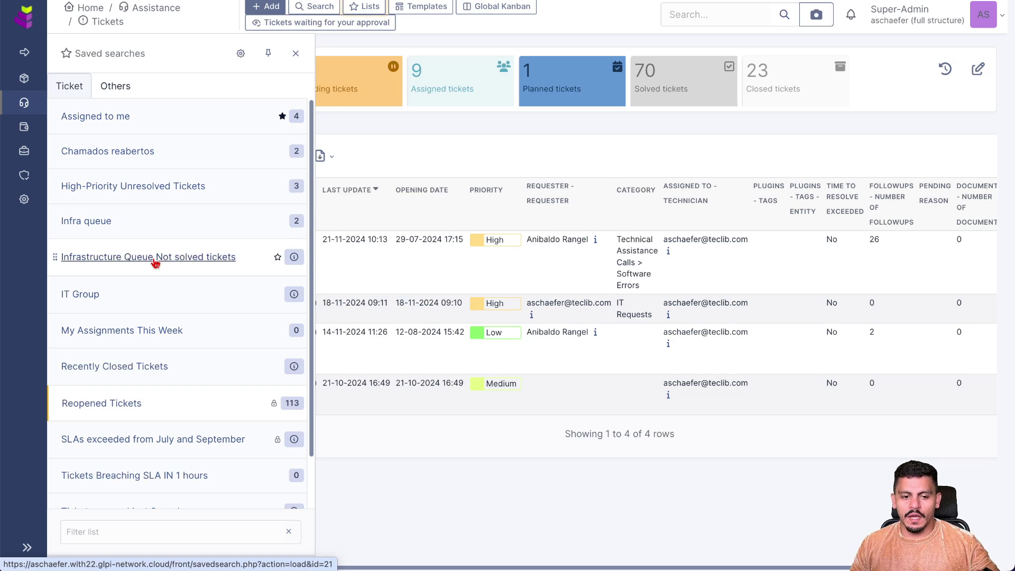
pyautogui.scroll(-1, 156, 285)
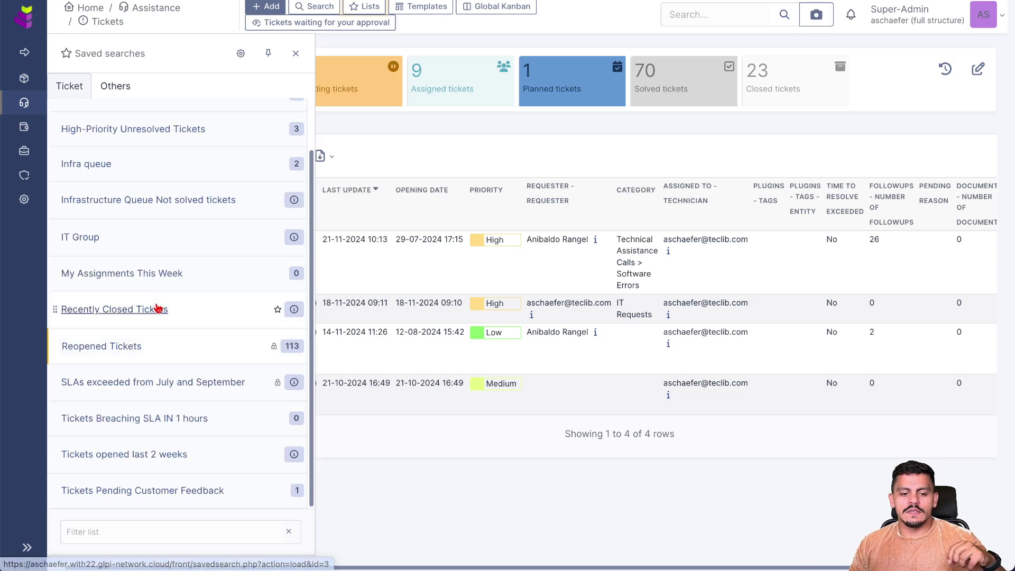
pyautogui.click(144, 490)
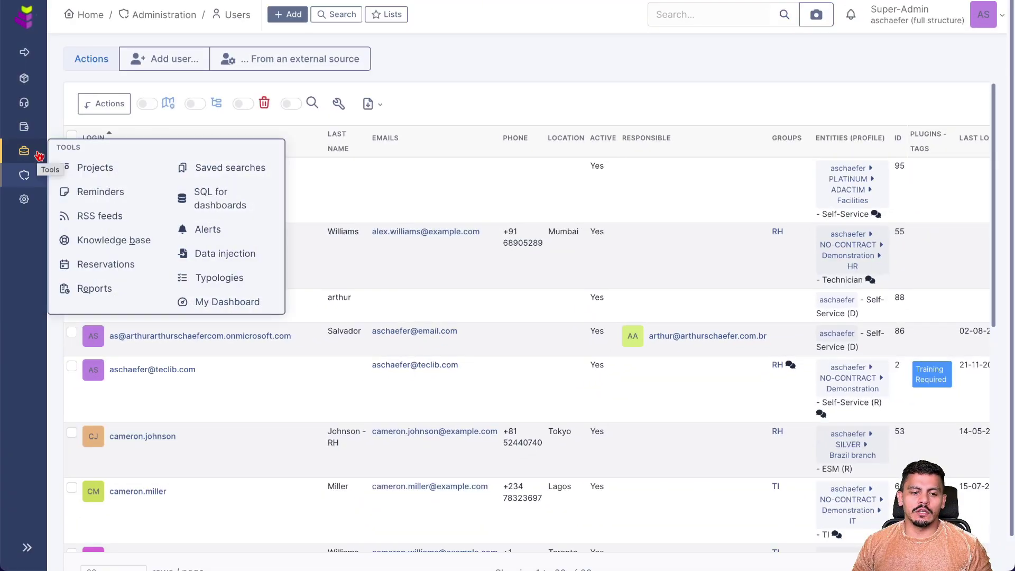
# Open the Chamados reabertos saved search in Tools > Saved searches and add an alert
pyautogui.click(195, 168)
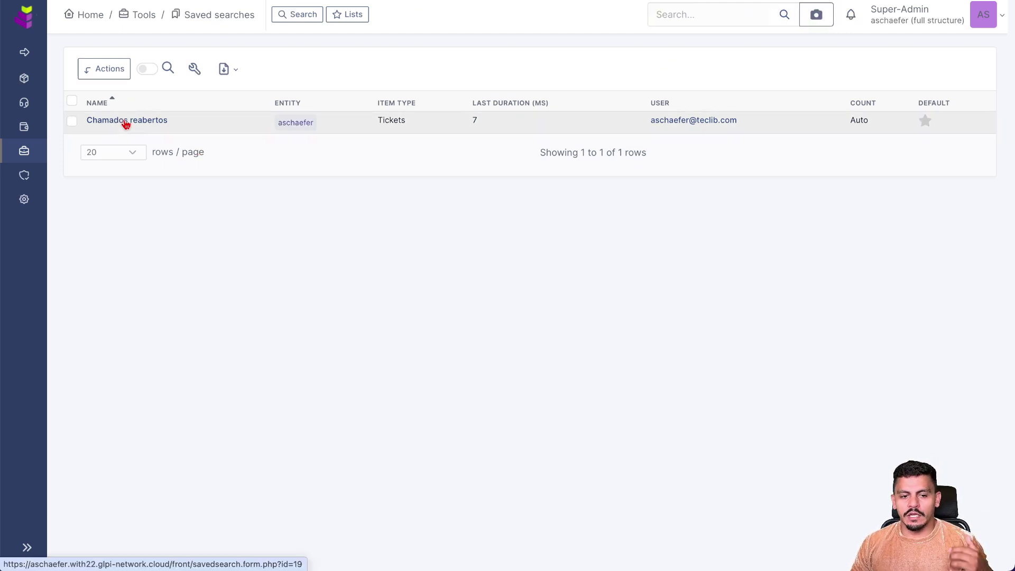
pyautogui.click(126, 121)
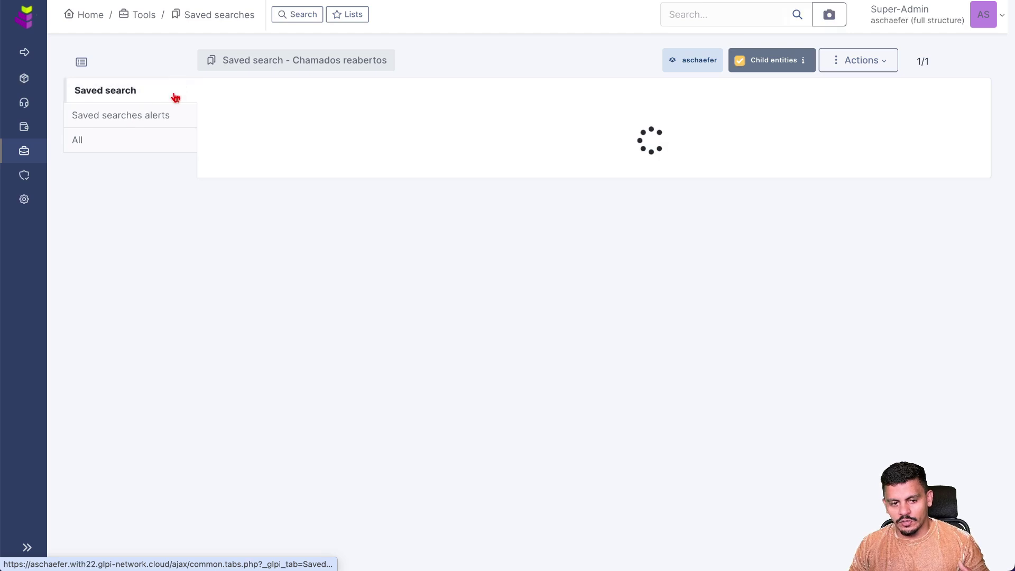
pyautogui.click(127, 121)
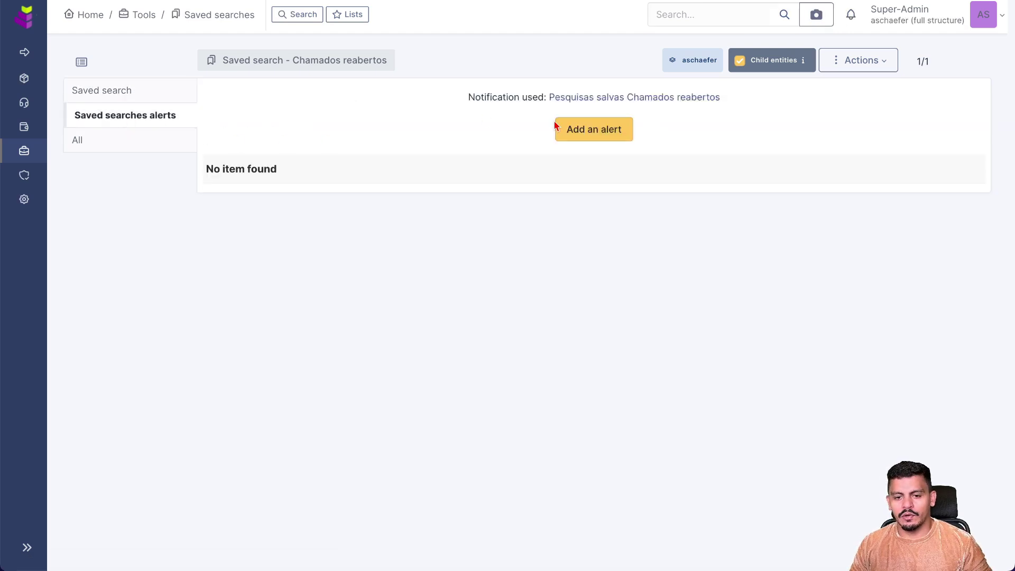
pyautogui.click(580, 134)
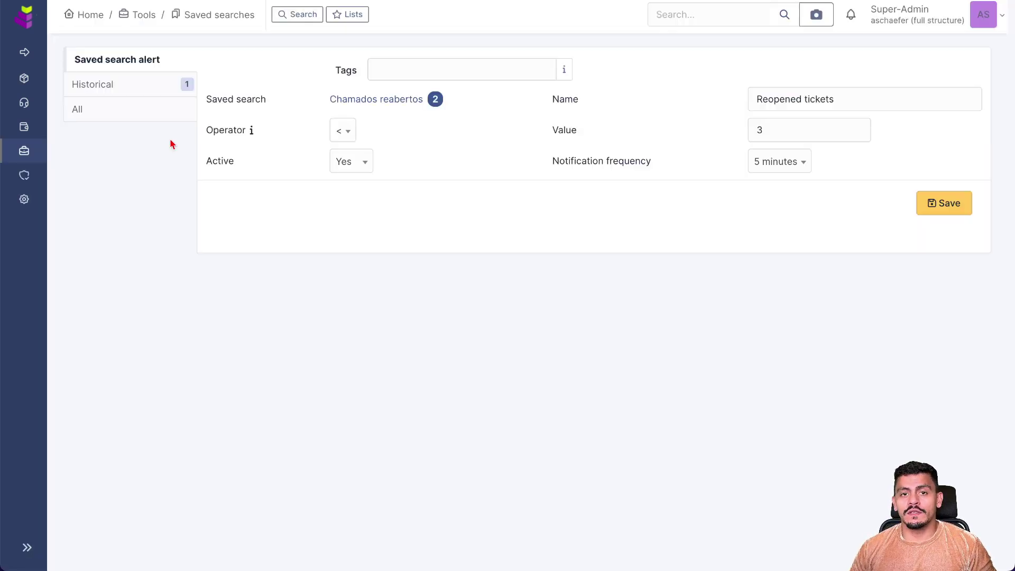
# From Setup > Notifications, open the 'Pesquisas salvas Chamados reabertos' notification and show its Templates
pyautogui.moveTo(24, 198)
pyautogui.click(120, 265)
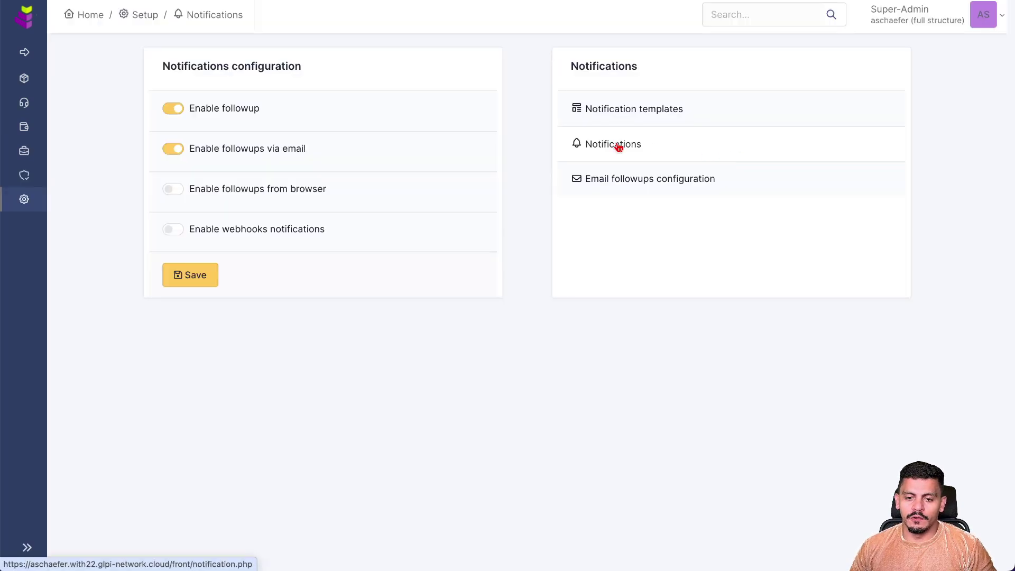
pyautogui.click(619, 144)
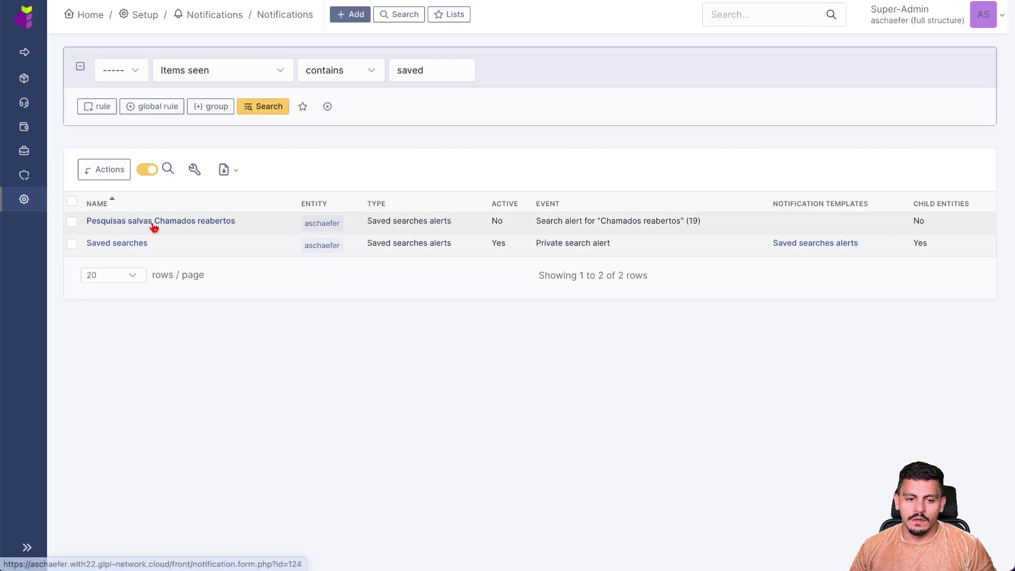
pyautogui.click(193, 222)
pyautogui.click(148, 148)
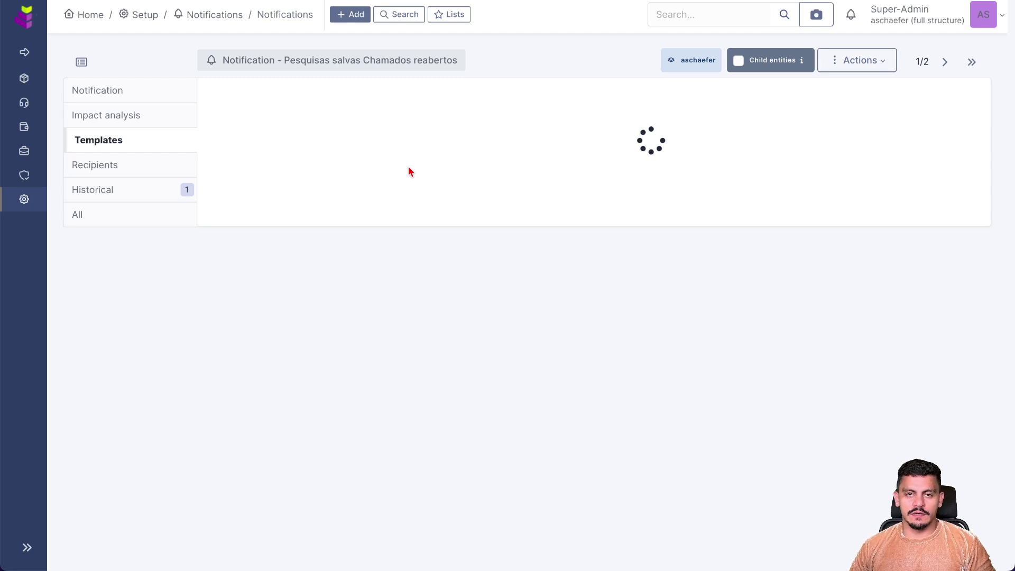